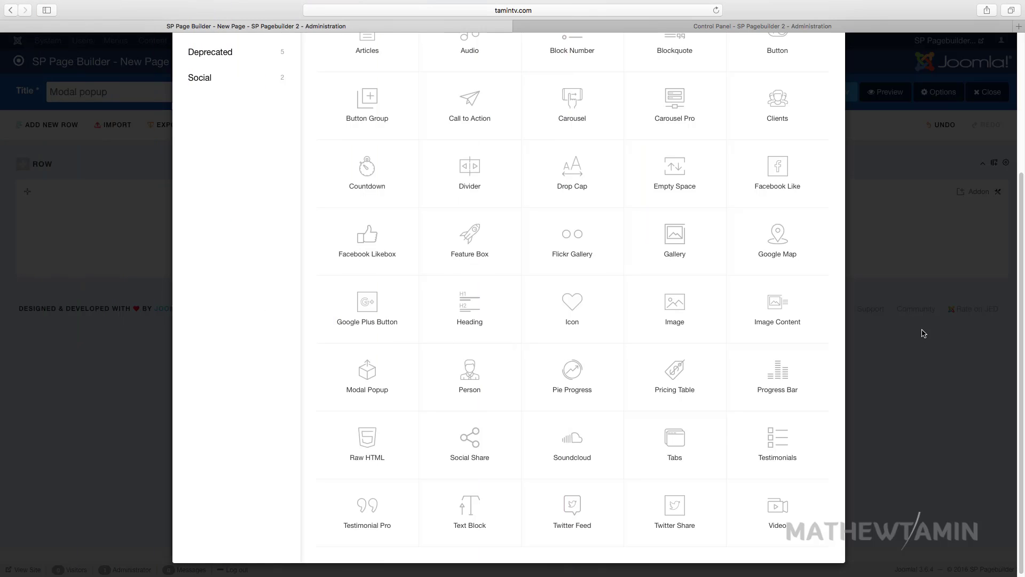
Add a Modal Popup addon to the empty row and return to the top of its settings.
{"action": "left_click", "coordinate": [369, 382]}
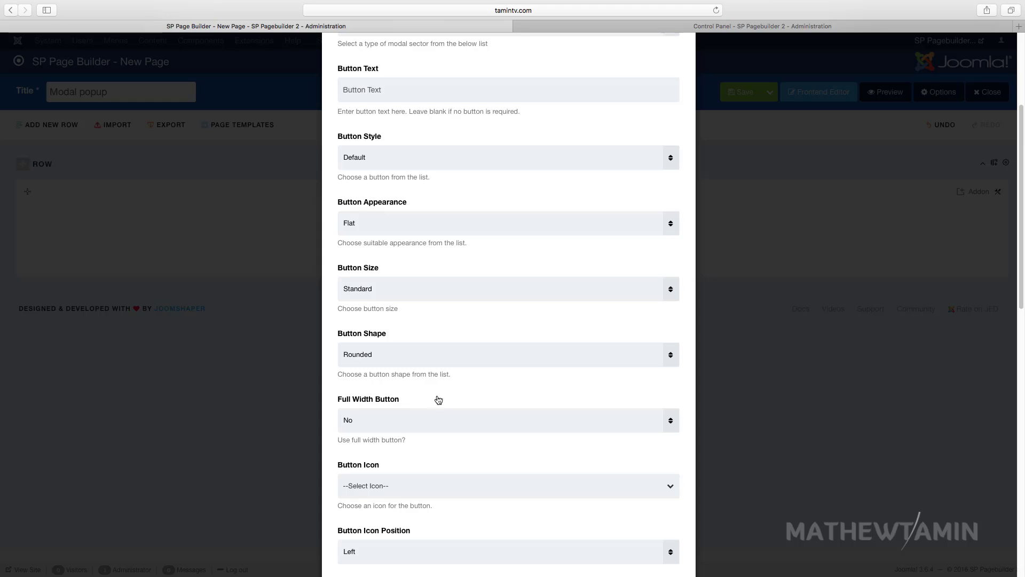
{"action": "scroll", "coordinate": [438, 387], "scroll_direction": "up", "scroll_amount": 5}
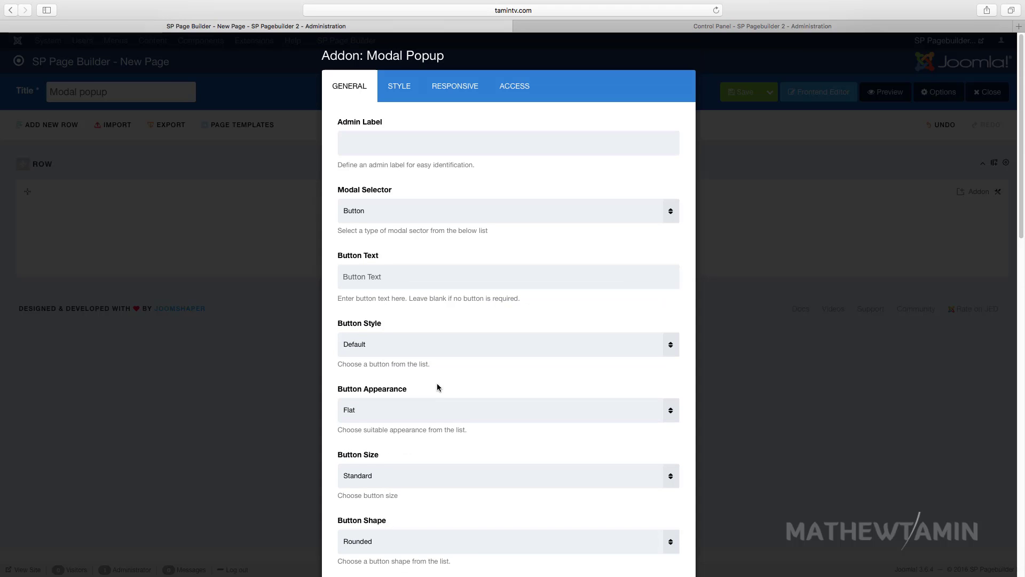
Keep Button as the modal selector and change its label to 'Click Here To View'.
{"action": "left_click", "coordinate": [378, 211]}
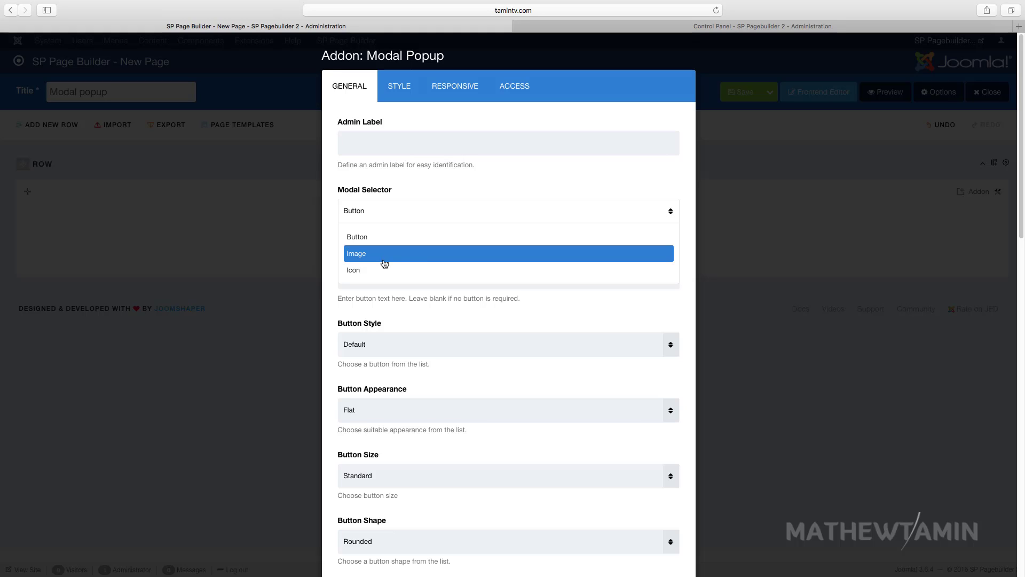
{"action": "left_click", "coordinate": [403, 237]}
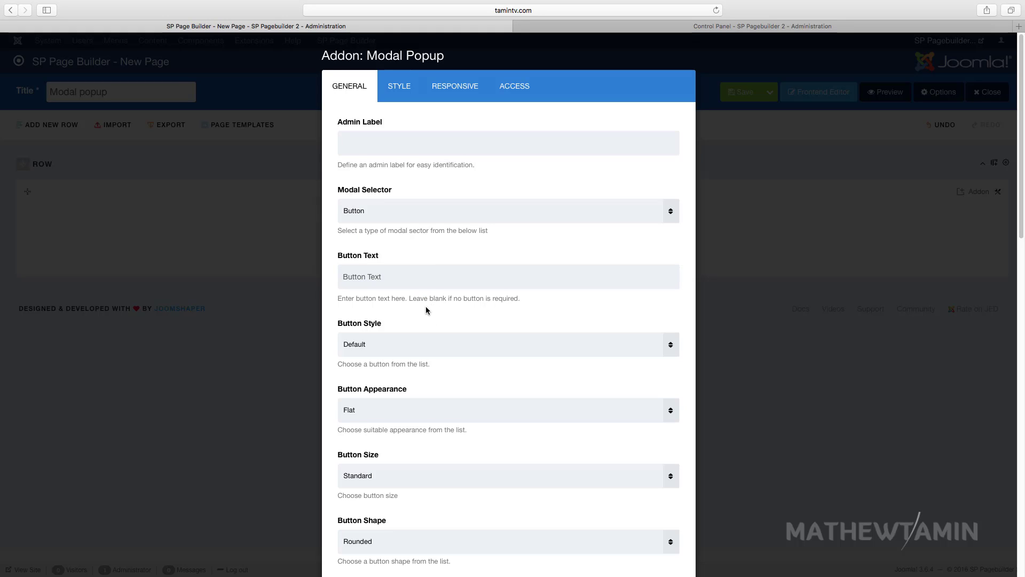
{"action": "scroll", "coordinate": [426, 310], "scroll_direction": "down", "scroll_amount": 1}
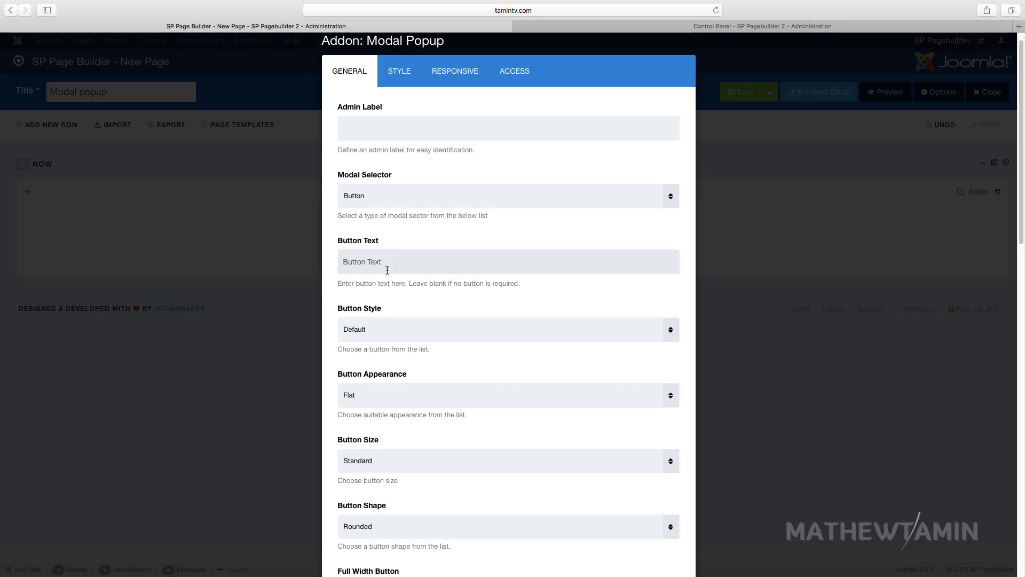
{"action": "left_click_drag", "start_coordinate": [400, 265], "coordinate": [339, 260]}
{"action": "type", "text": "Click Here To View"}
Give the popup button the Success style and Outline appearance.
{"action": "scroll", "coordinate": [348, 267], "scroll_direction": "down", "scroll_amount": 3}
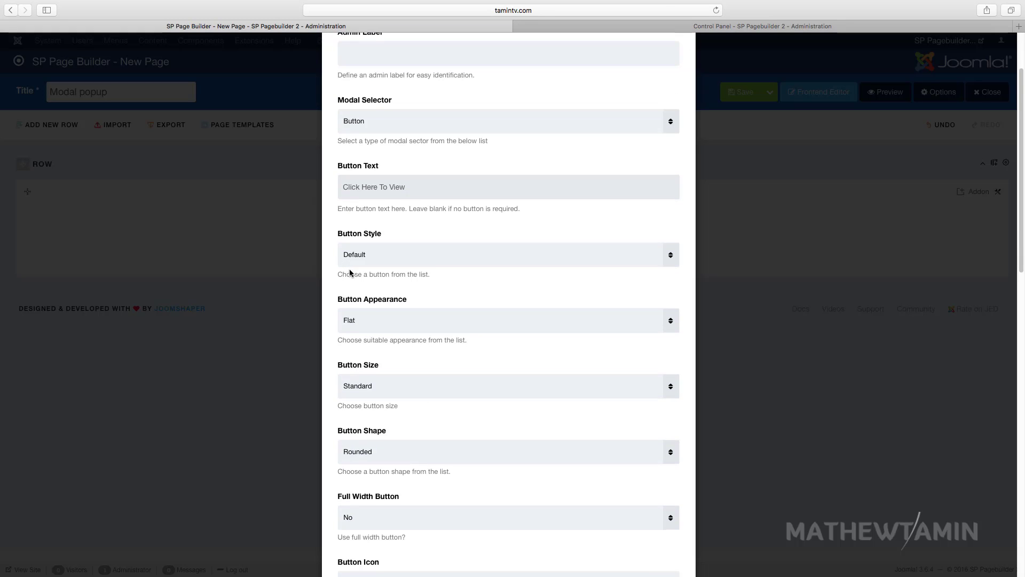
{"action": "left_click", "coordinate": [368, 256]}
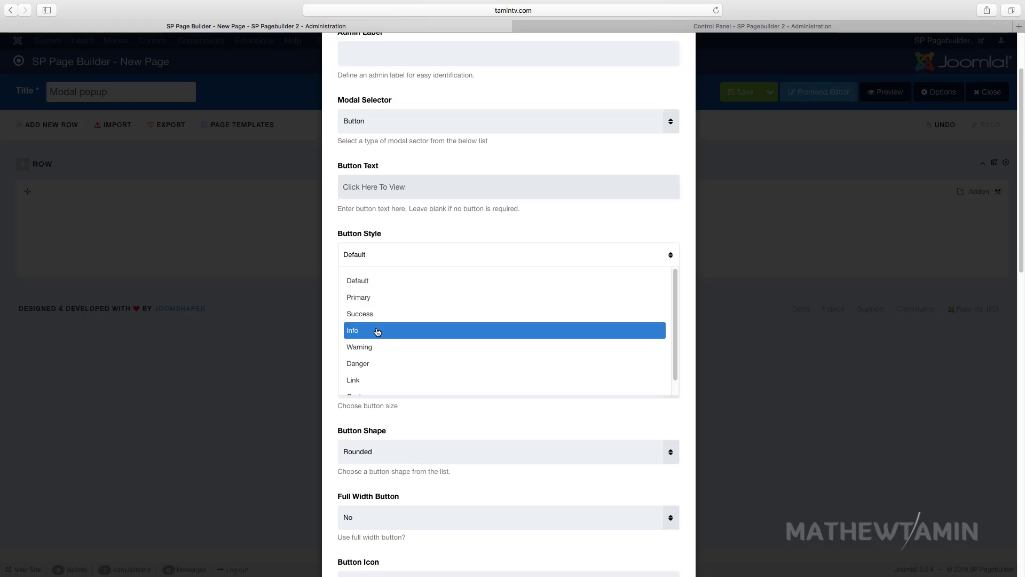
{"action": "left_click", "coordinate": [389, 314]}
{"action": "scroll", "coordinate": [401, 387], "scroll_direction": "down", "scroll_amount": 3}
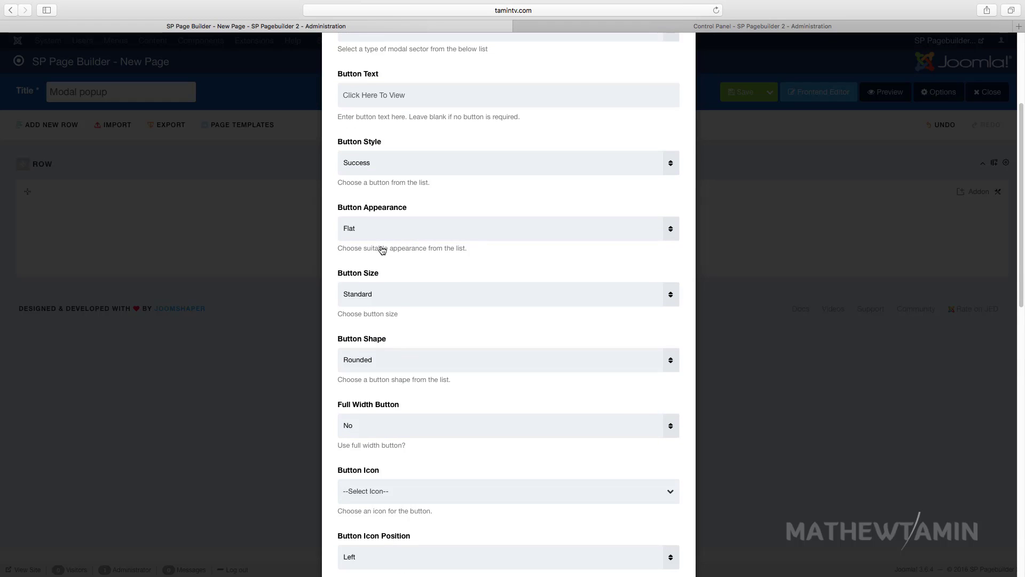
{"action": "left_click", "coordinate": [360, 231]}
{"action": "left_click", "coordinate": [373, 275]}
Make the button Extra Large and keep its shape Rounded.
{"action": "left_click", "coordinate": [366, 295]}
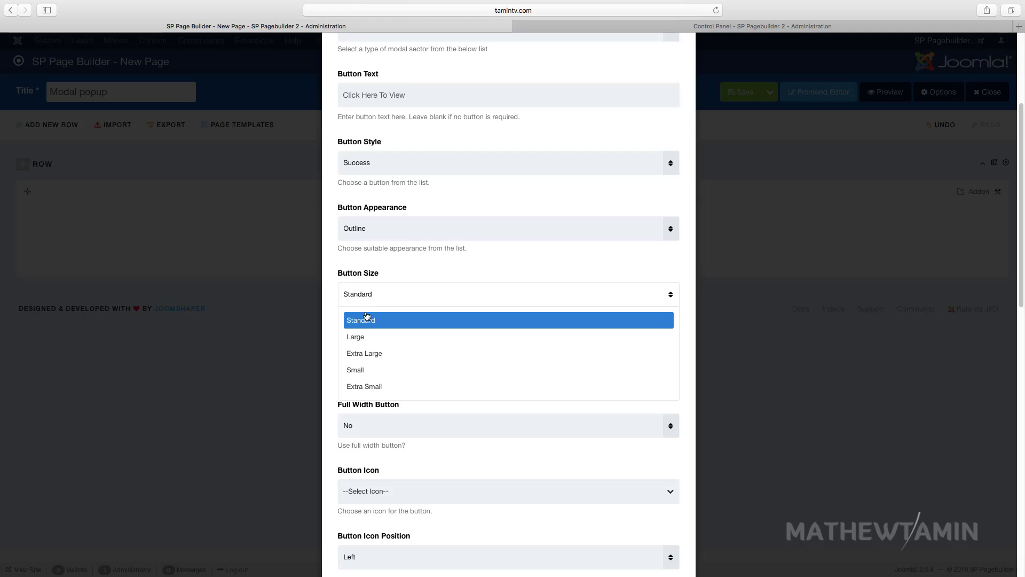
{"action": "left_click", "coordinate": [377, 355]}
{"action": "scroll", "coordinate": [424, 392], "scroll_direction": "down", "scroll_amount": 5}
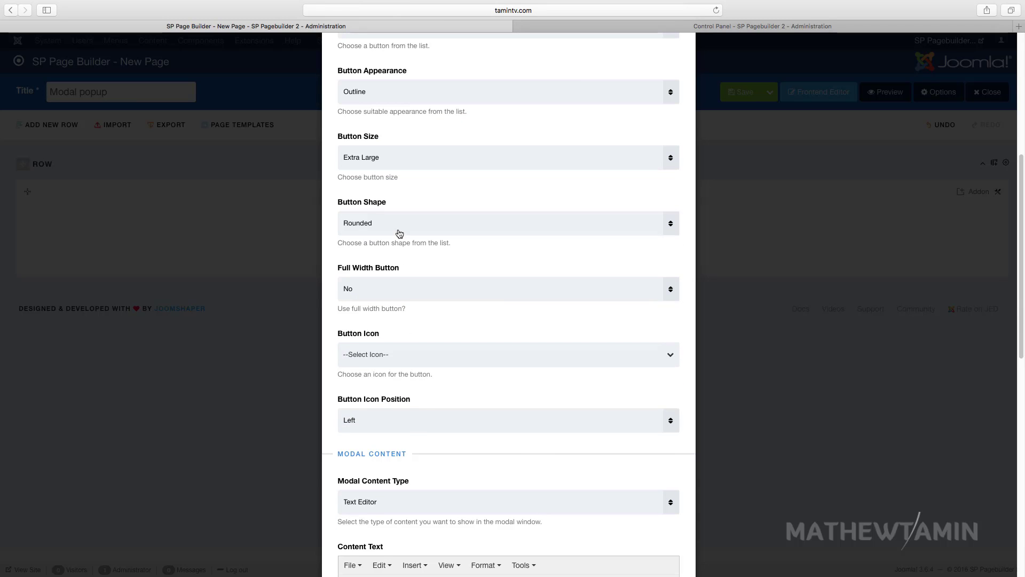
{"action": "left_click", "coordinate": [361, 226]}
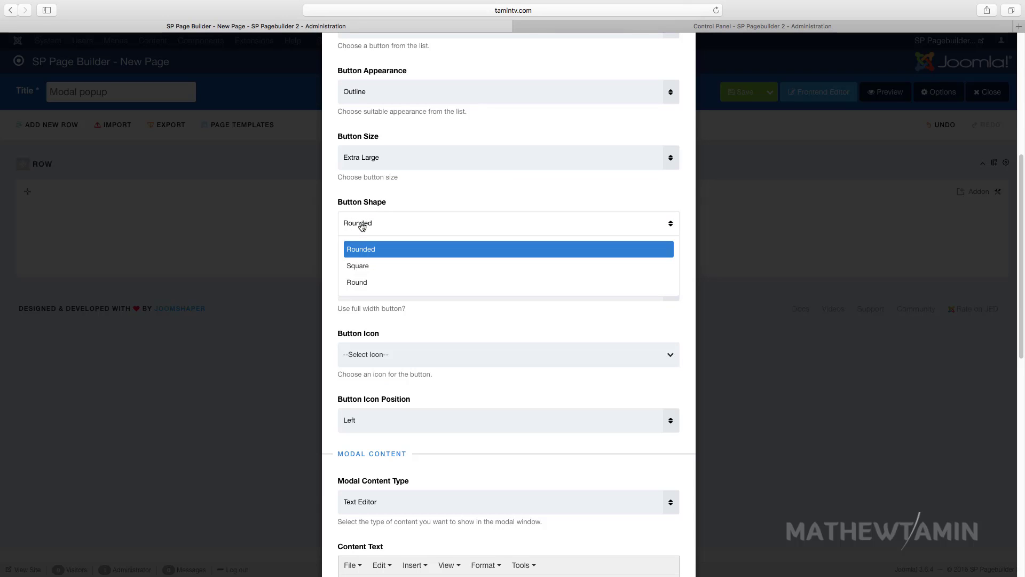
{"action": "left_click", "coordinate": [361, 226]}
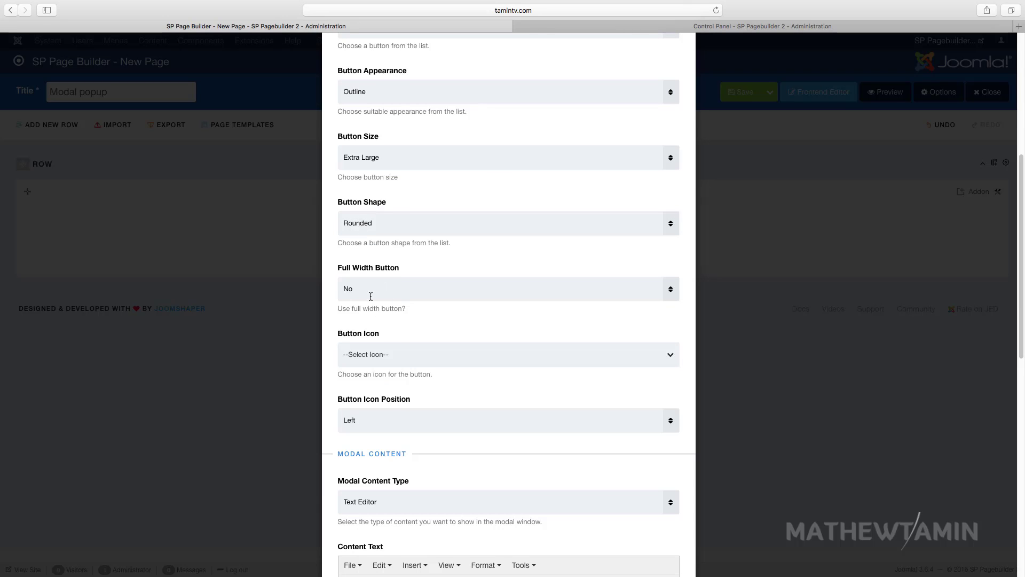
{"action": "scroll", "coordinate": [415, 324], "scroll_direction": "down", "scroll_amount": 1}
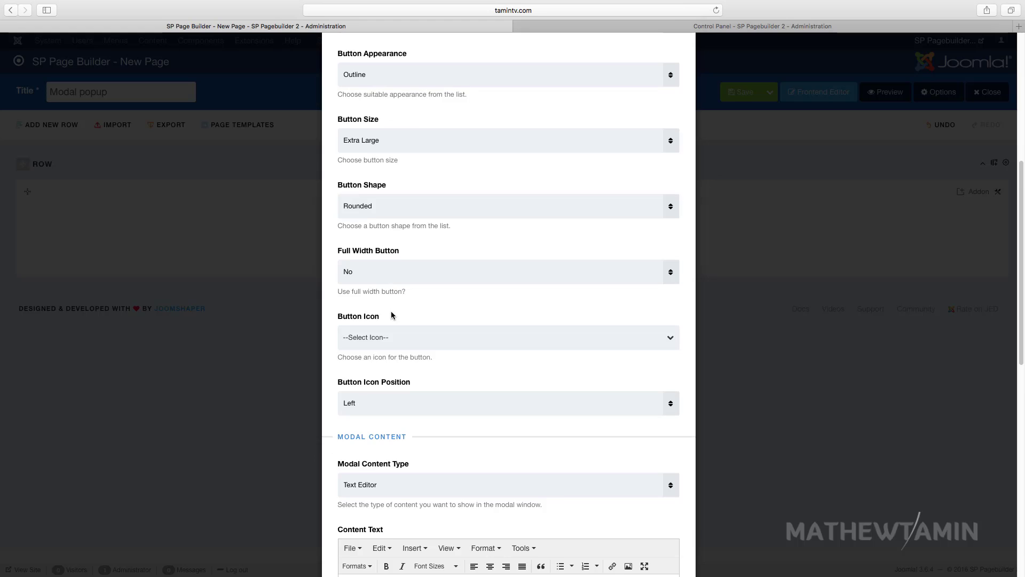
{"action": "scroll", "coordinate": [393, 314], "scroll_direction": "down", "scroll_amount": 3}
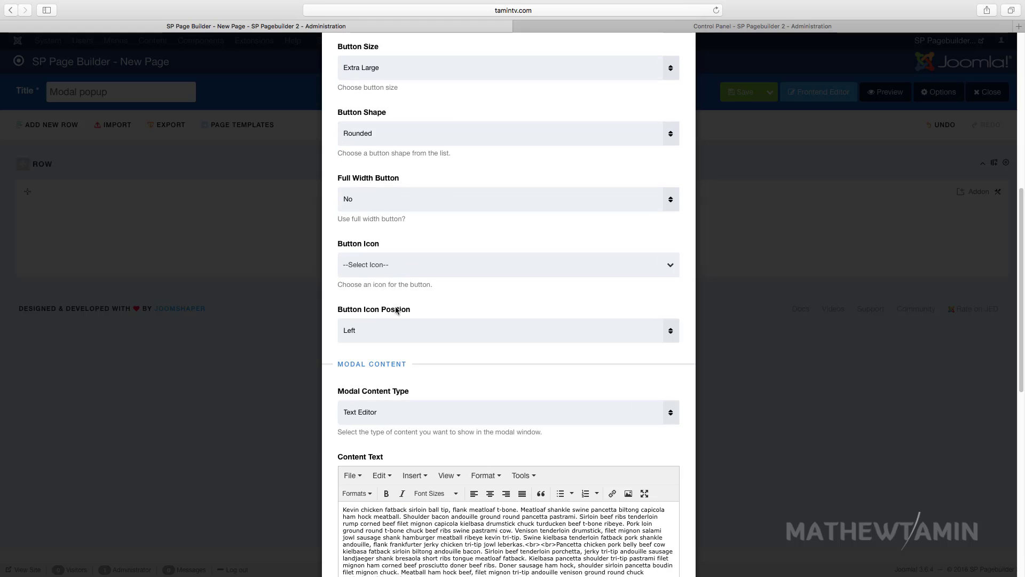
Add the fa-play-circle icon to the button, positioned Left of the label.
{"action": "left_click", "coordinate": [382, 266]}
{"action": "type", "text": "play"}
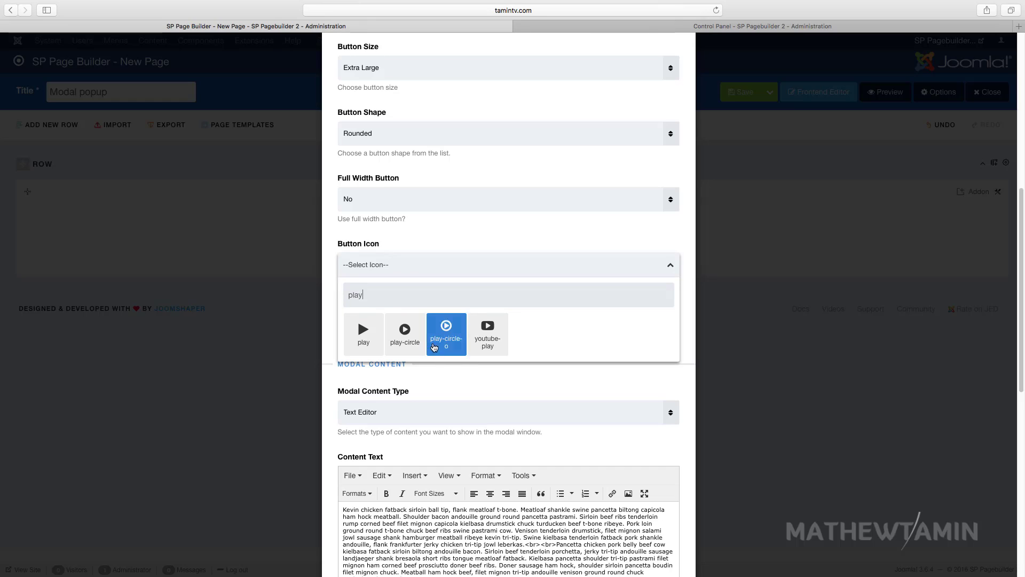
{"action": "left_click", "coordinate": [417, 340]}
{"action": "scroll", "coordinate": [462, 365], "scroll_direction": "down", "scroll_amount": 1}
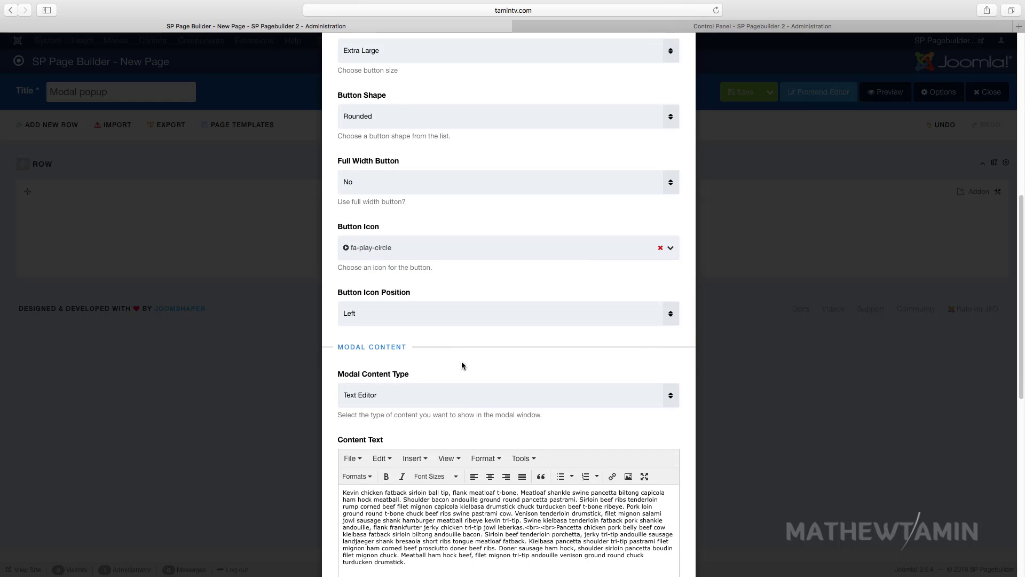
{"action": "left_click", "coordinate": [393, 316]}
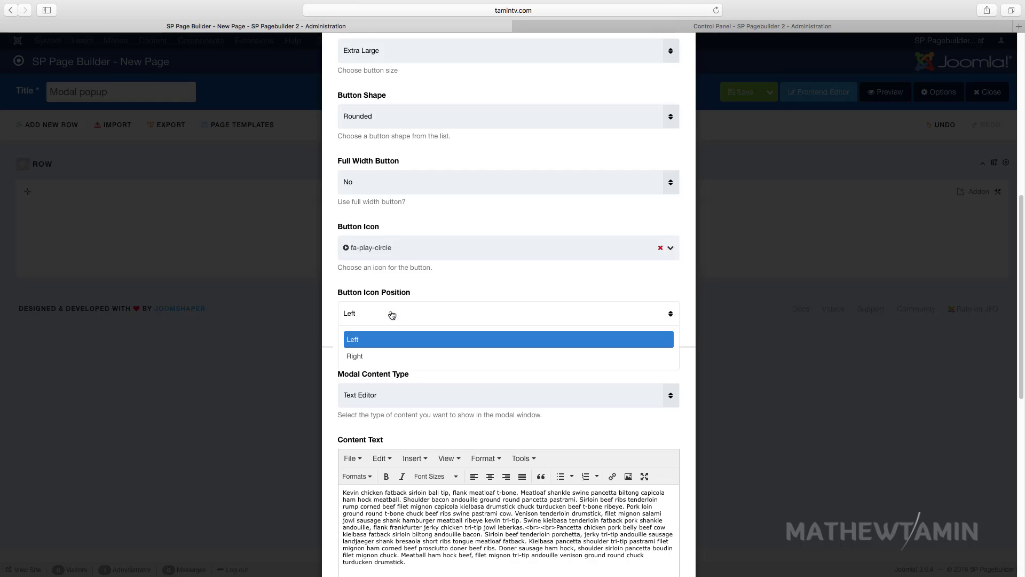
{"action": "left_click", "coordinate": [390, 314]}
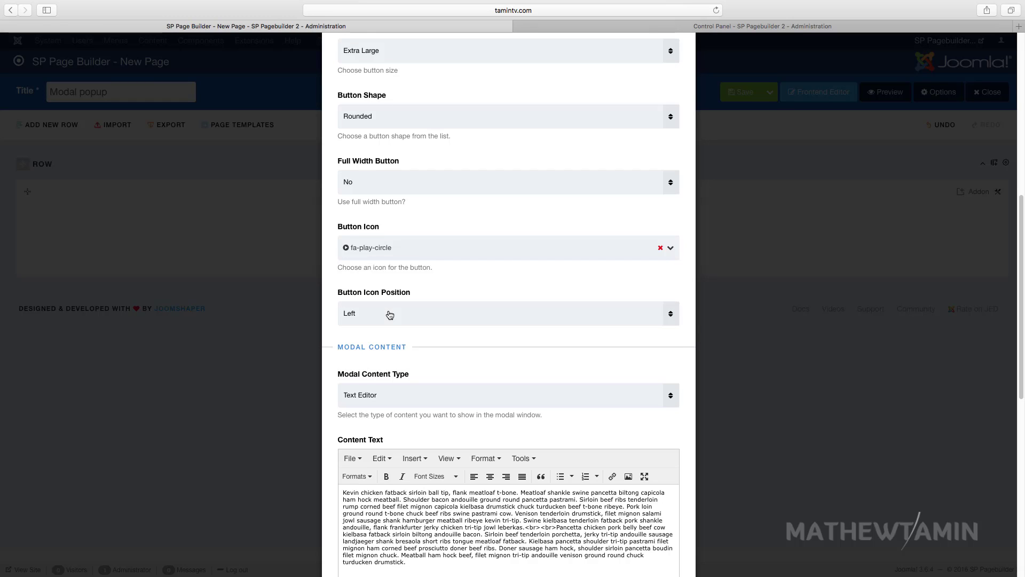
{"action": "scroll", "coordinate": [401, 351], "scroll_direction": "down", "scroll_amount": 2}
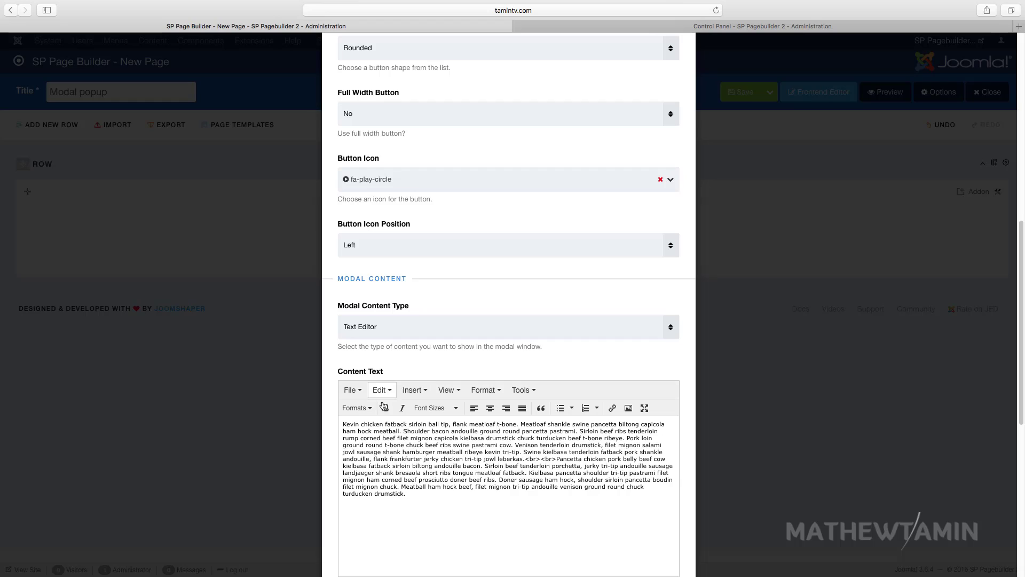
{"action": "scroll", "coordinate": [396, 401], "scroll_direction": "down", "scroll_amount": 1}
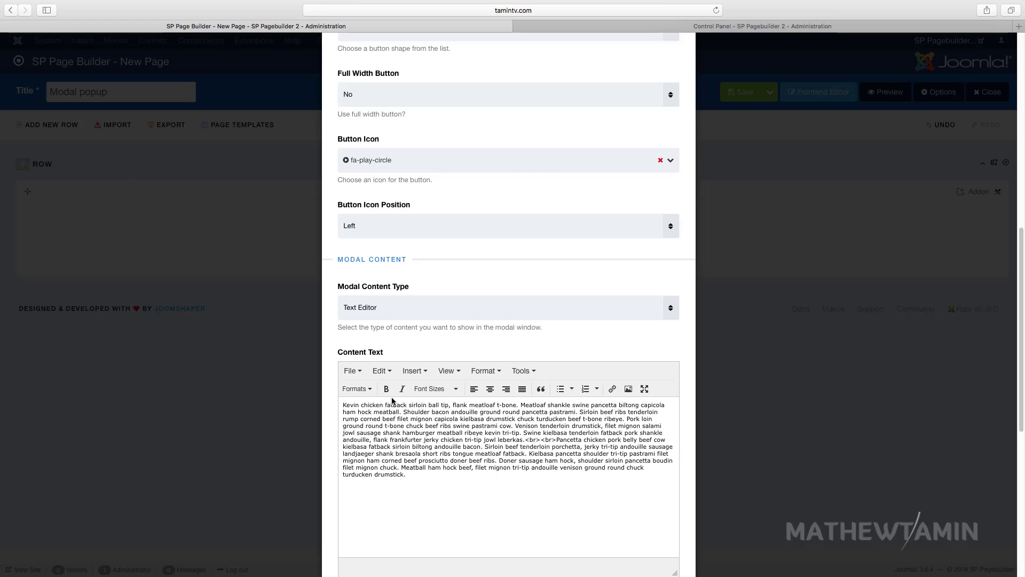
{"action": "left_click", "coordinate": [391, 312]}
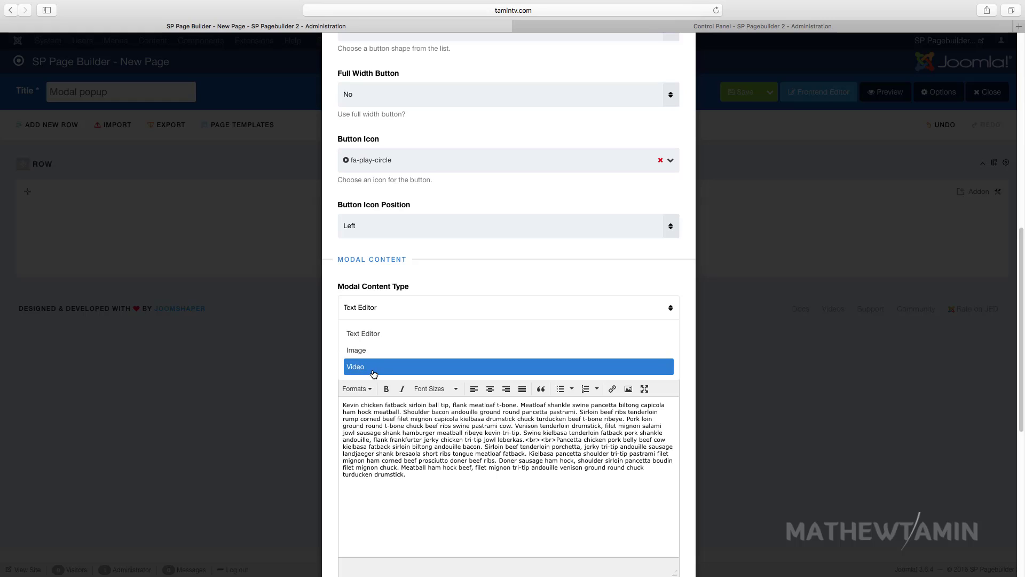
Keep Text Editor popup content at the default 760 × 440 size.
{"action": "left_click", "coordinate": [377, 336]}
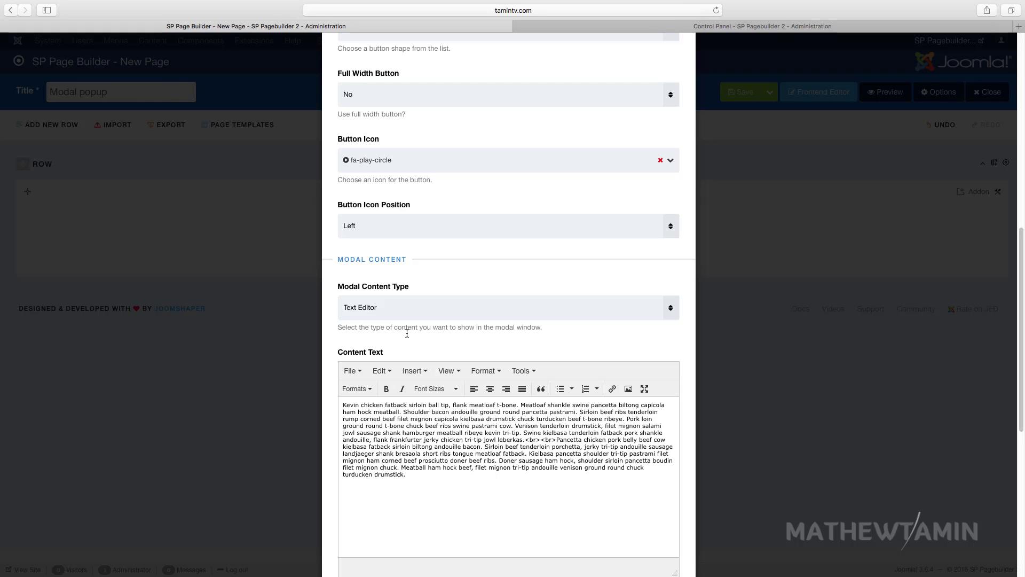
{"action": "scroll", "coordinate": [411, 419], "scroll_direction": "down", "scroll_amount": 5}
{"action": "scroll", "coordinate": [411, 421], "scroll_direction": "down", "scroll_amount": 2}
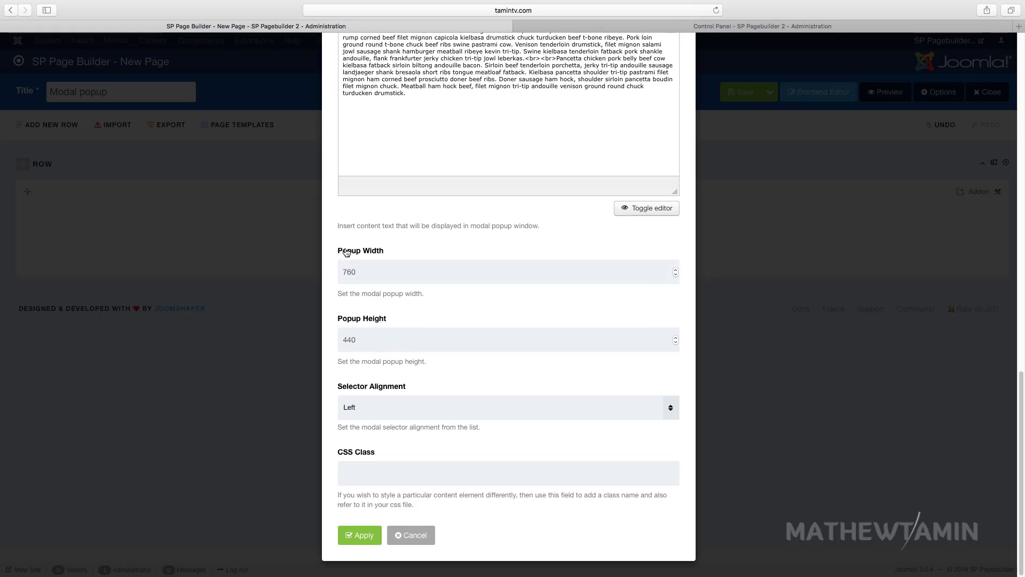
{"action": "double_click", "coordinate": [363, 276]}
{"action": "left_click", "coordinate": [357, 344]}
Center the selector alignment, apply the settings, and view the page in the Frontend Editor.
{"action": "left_click", "coordinate": [380, 414]}
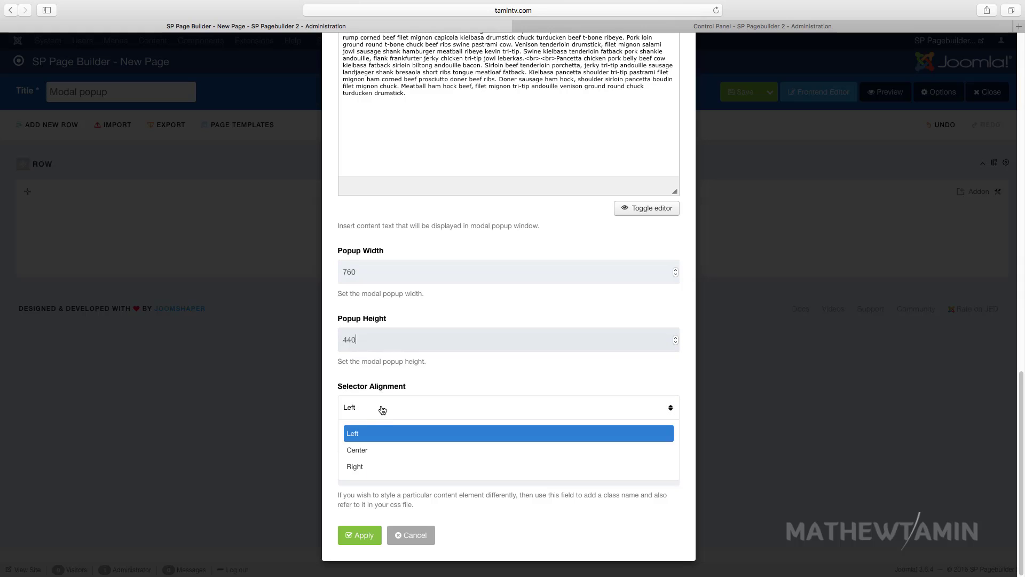
{"action": "left_click", "coordinate": [369, 450]}
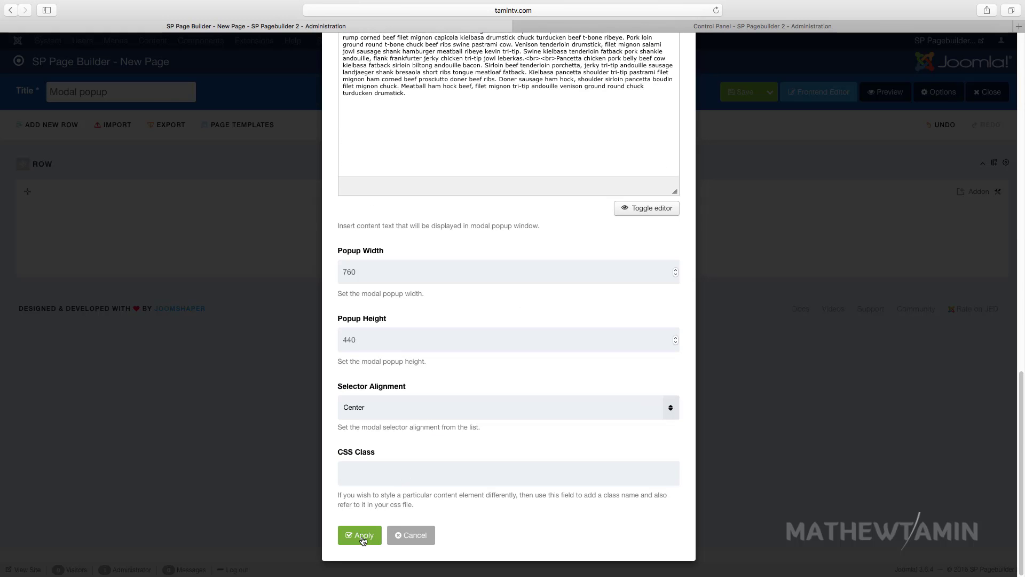
{"action": "left_click", "coordinate": [362, 535]}
{"action": "left_click", "coordinate": [818, 92]}
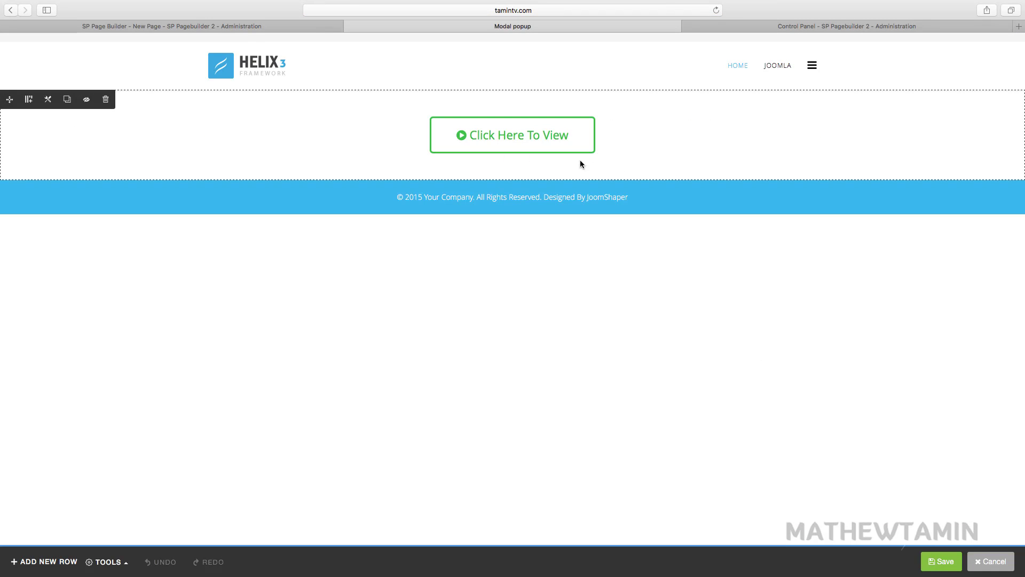
{"action": "left_click", "coordinate": [533, 143]}
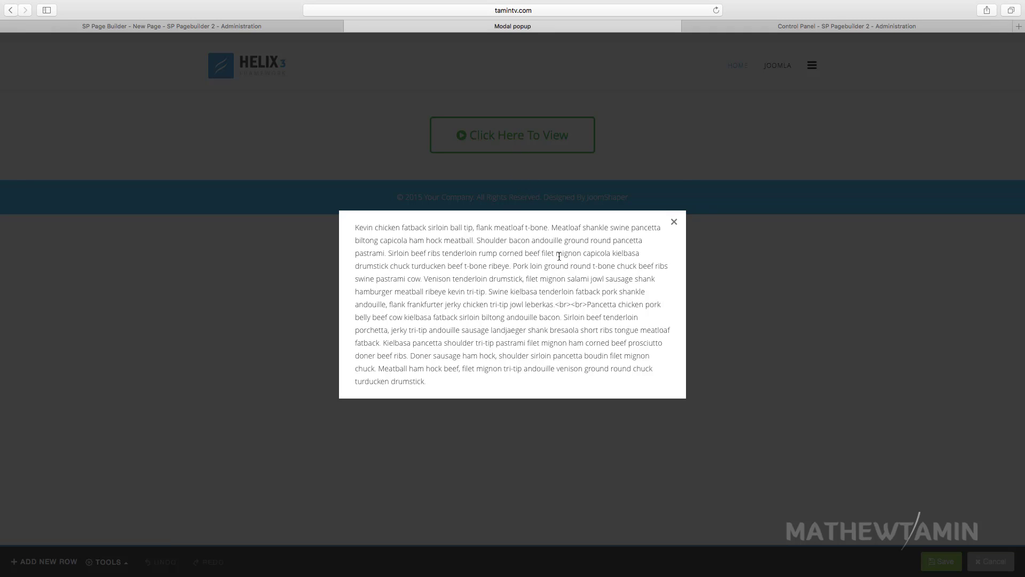
{"action": "left_click", "coordinate": [674, 222]}
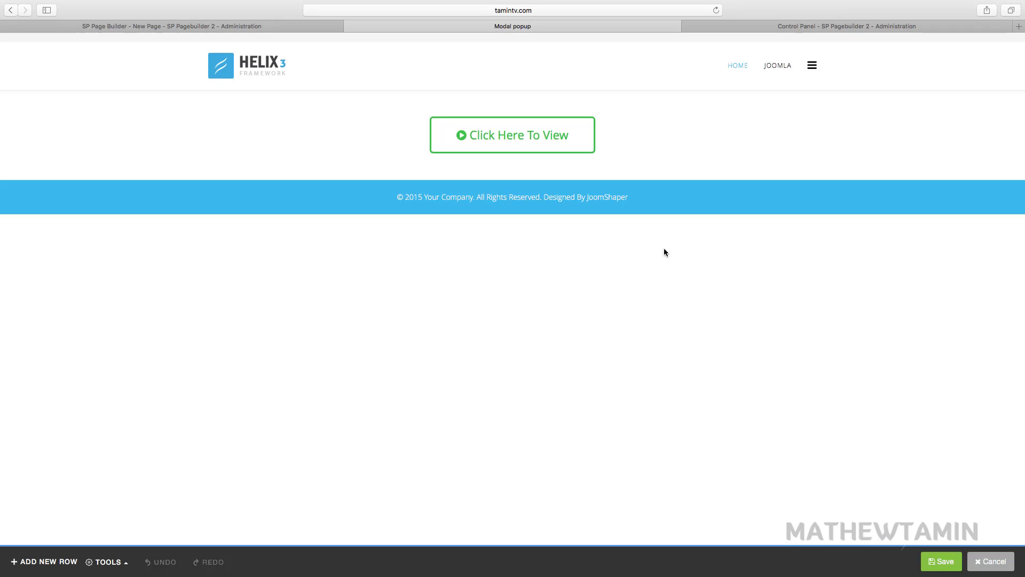
{"action": "mouse_move", "coordinate": [539, 131]}
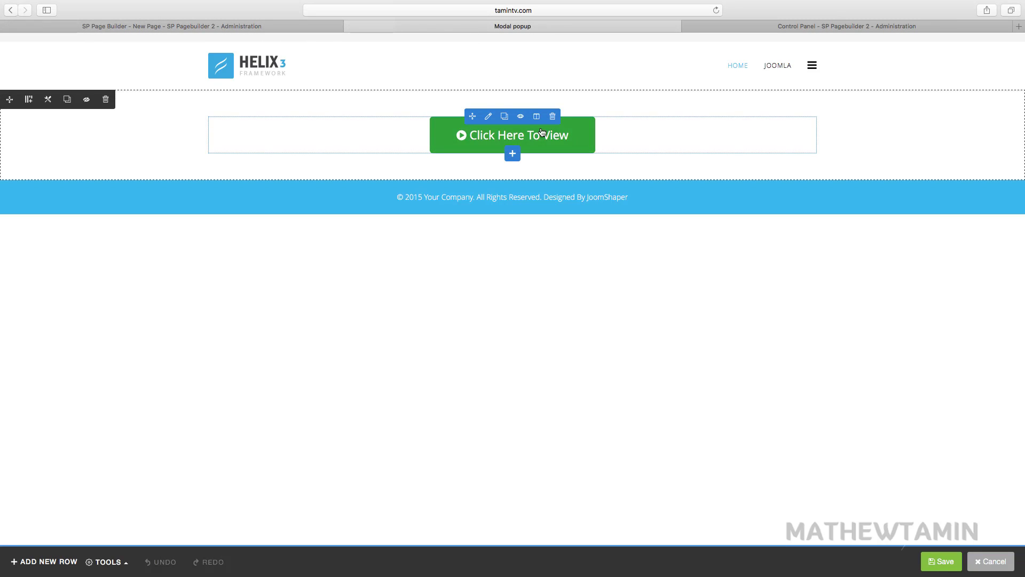
Switch the modal selector to Image using best_joomla_training_online.jpg as the trigger.
{"action": "left_click", "coordinate": [488, 116]}
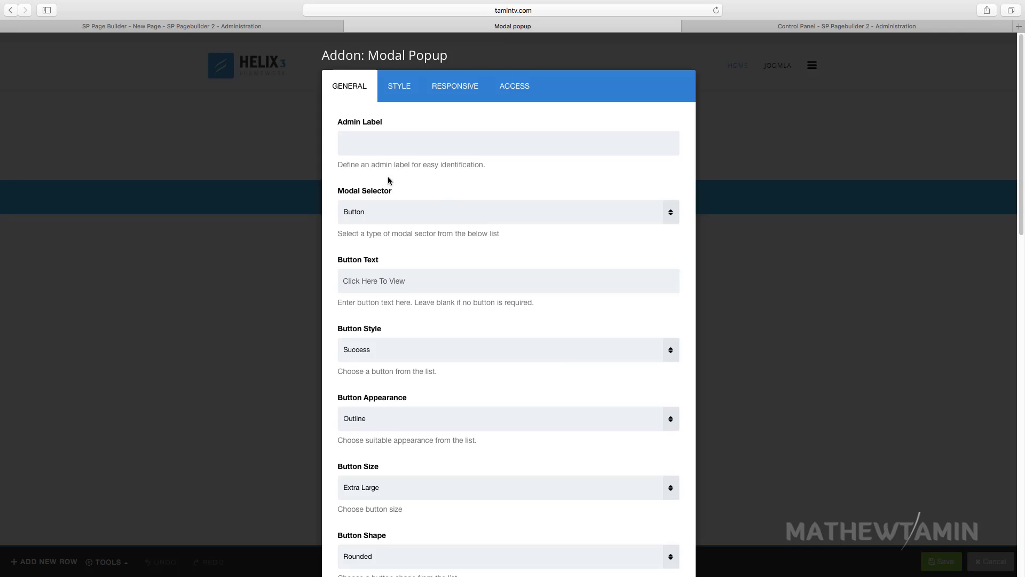
{"action": "left_click", "coordinate": [382, 211]}
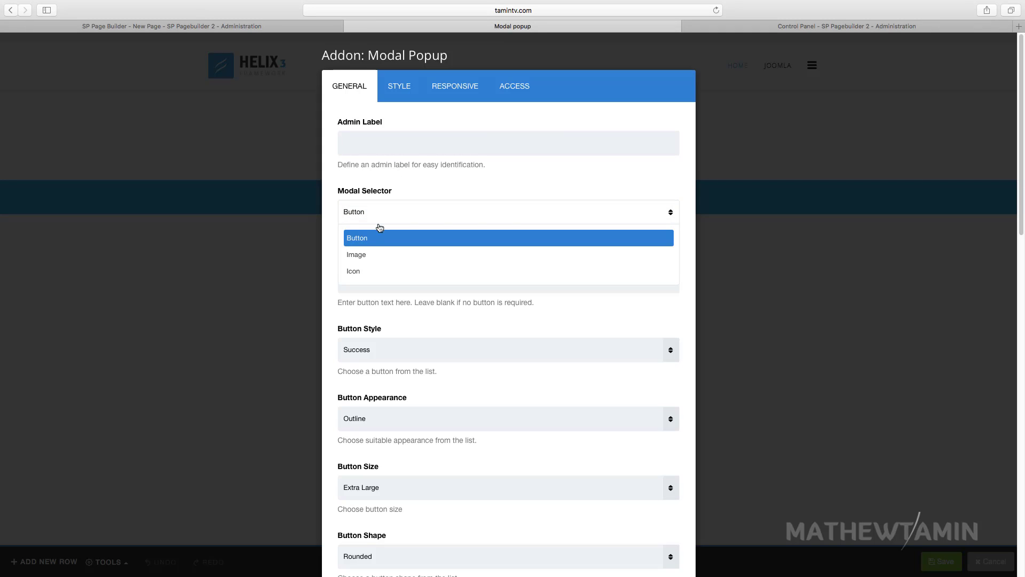
{"action": "left_click", "coordinate": [373, 255]}
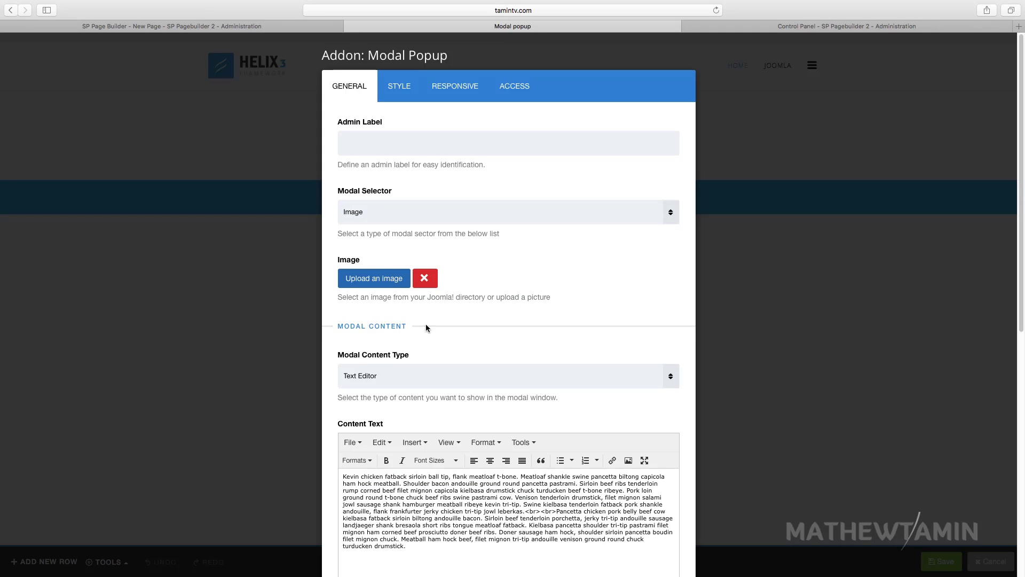
{"action": "left_click", "coordinate": [388, 284]}
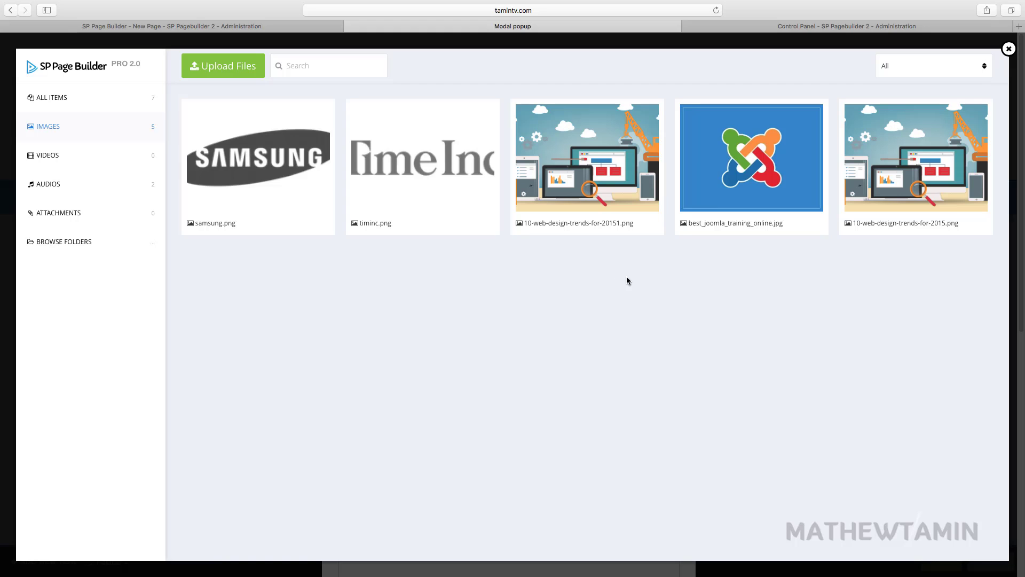
{"action": "left_click", "coordinate": [731, 182]}
{"action": "left_click", "coordinate": [211, 65]}
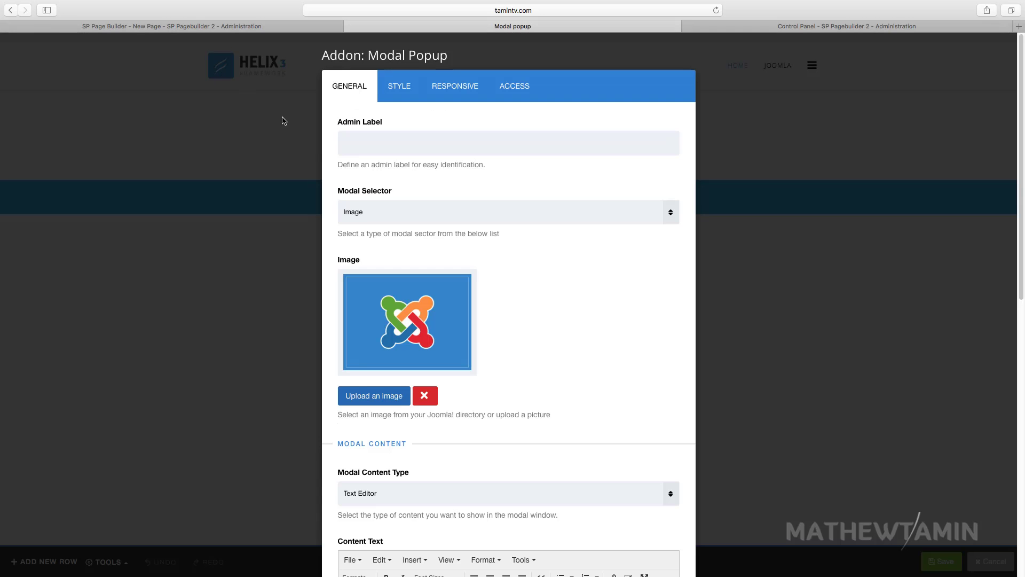
{"action": "scroll", "coordinate": [447, 325], "scroll_direction": "down", "scroll_amount": 10}
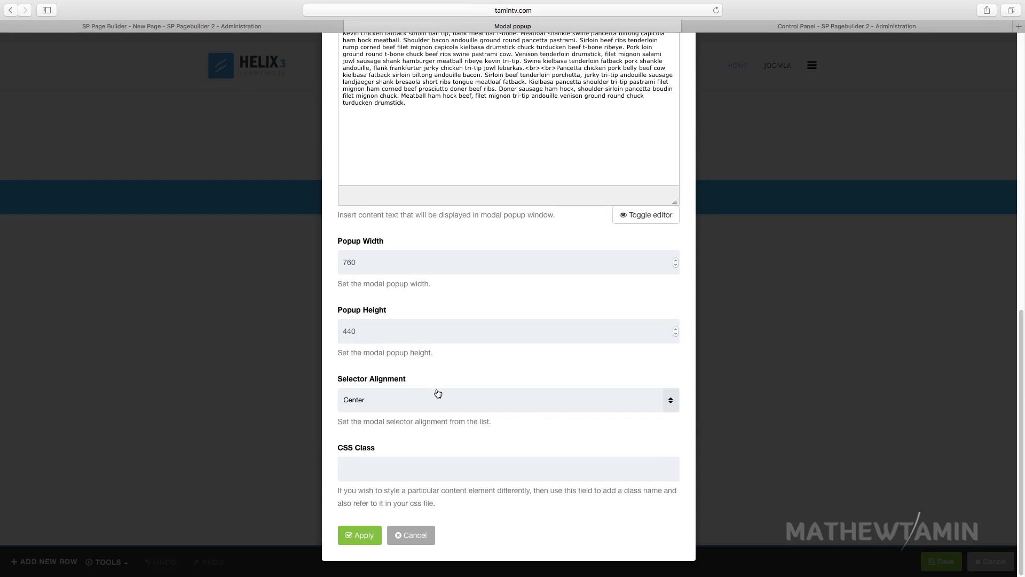
Apply the settings, test that the Joomla logo opens the text popup, then close it.
{"action": "left_click", "coordinate": [362, 538]}
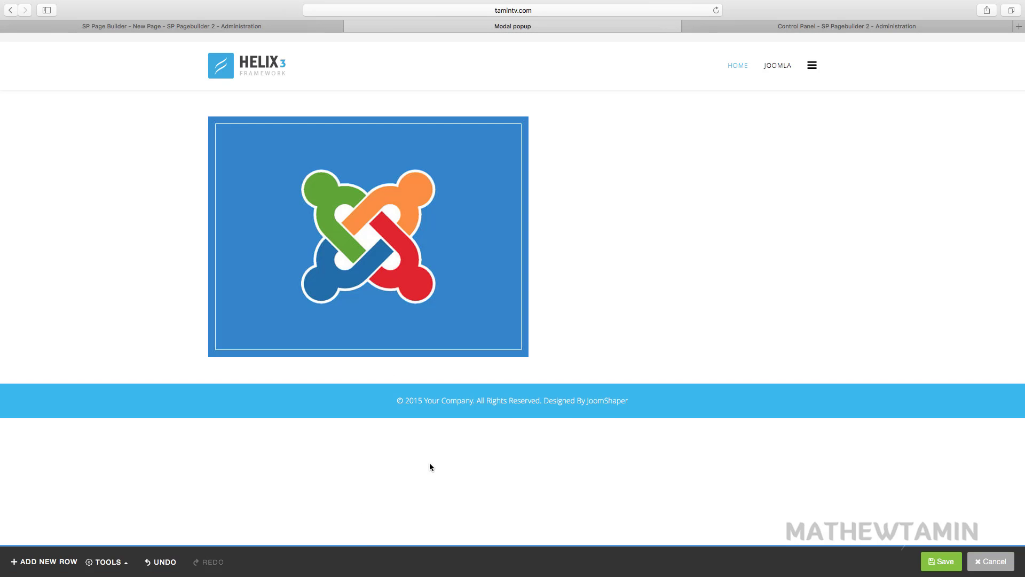
{"action": "left_click", "coordinate": [419, 295]}
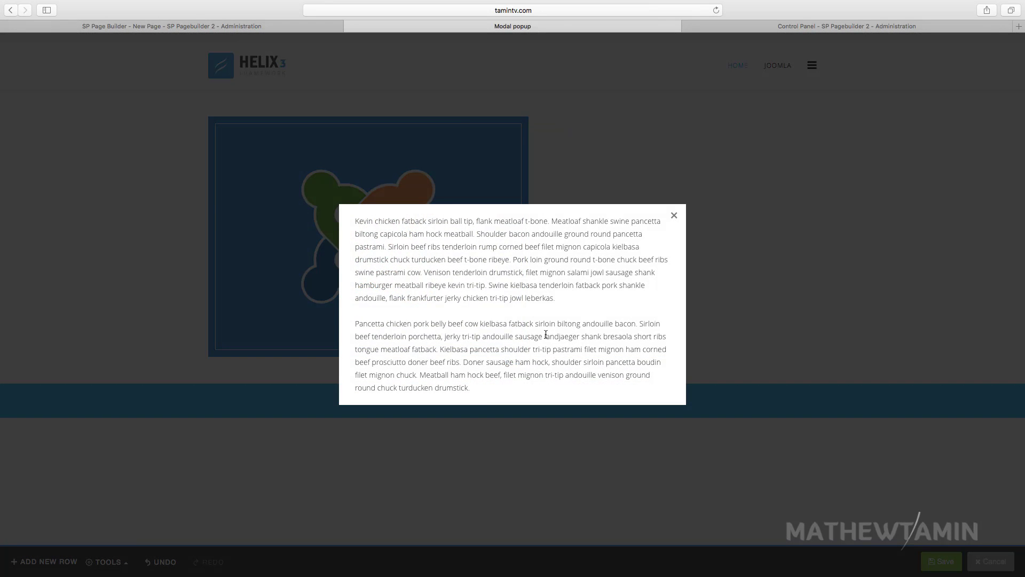
{"action": "left_click", "coordinate": [674, 215]}
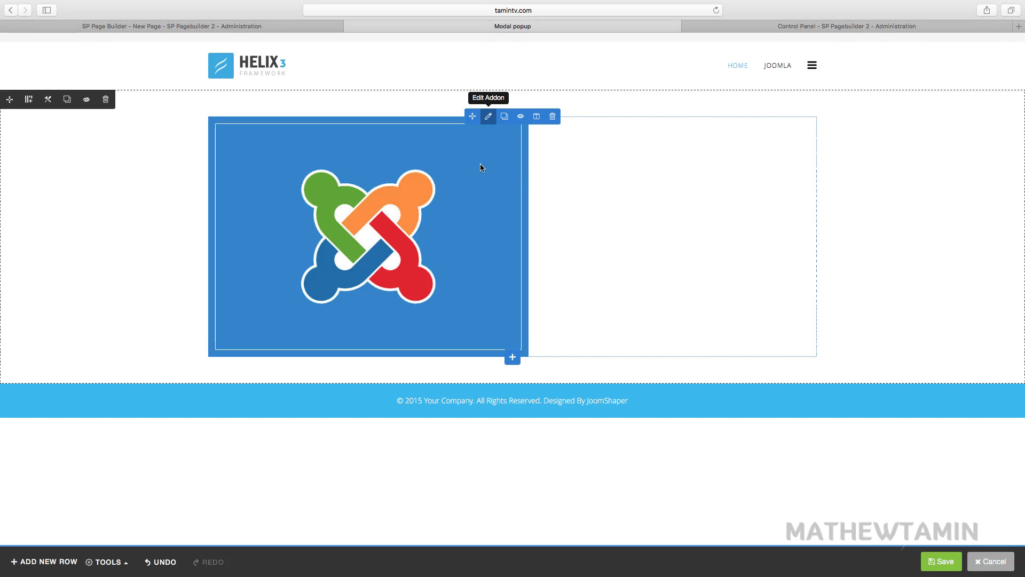
{"action": "left_click", "coordinate": [488, 116]}
Switch the modal selector to the fa-adn icon at font size 128.
{"action": "left_click", "coordinate": [412, 217]}
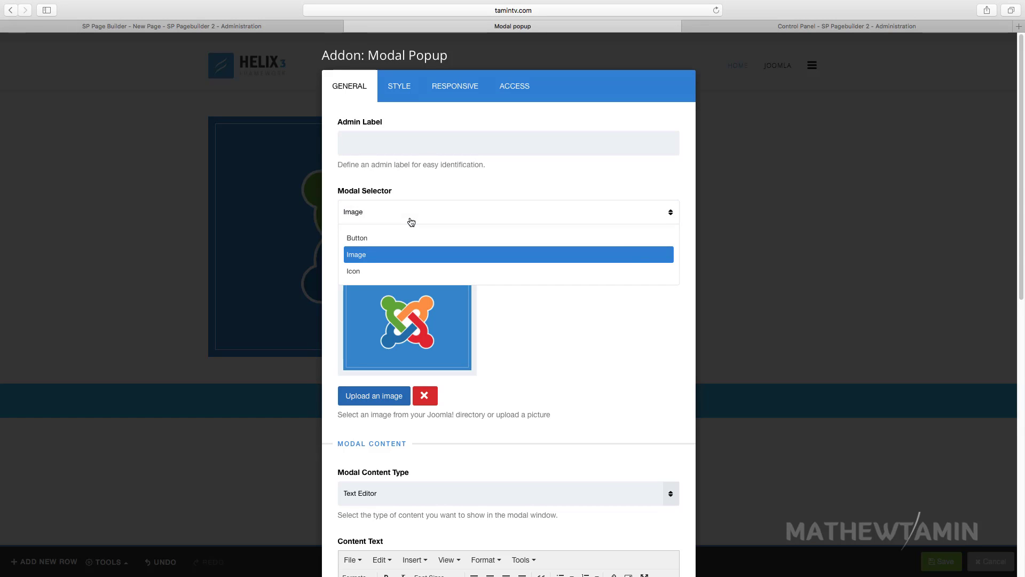
{"action": "left_click", "coordinate": [385, 270]}
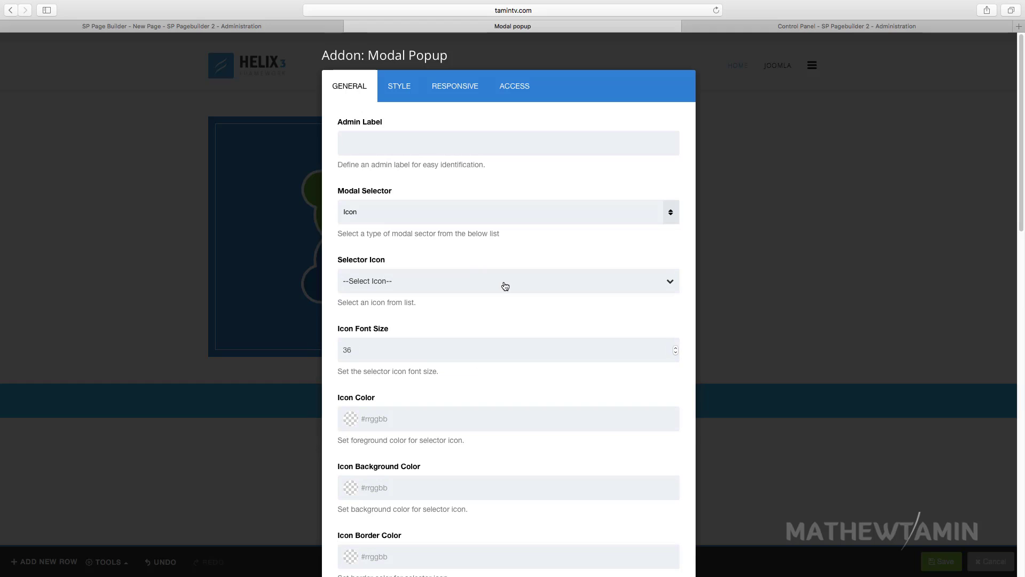
{"action": "left_click", "coordinate": [404, 280]}
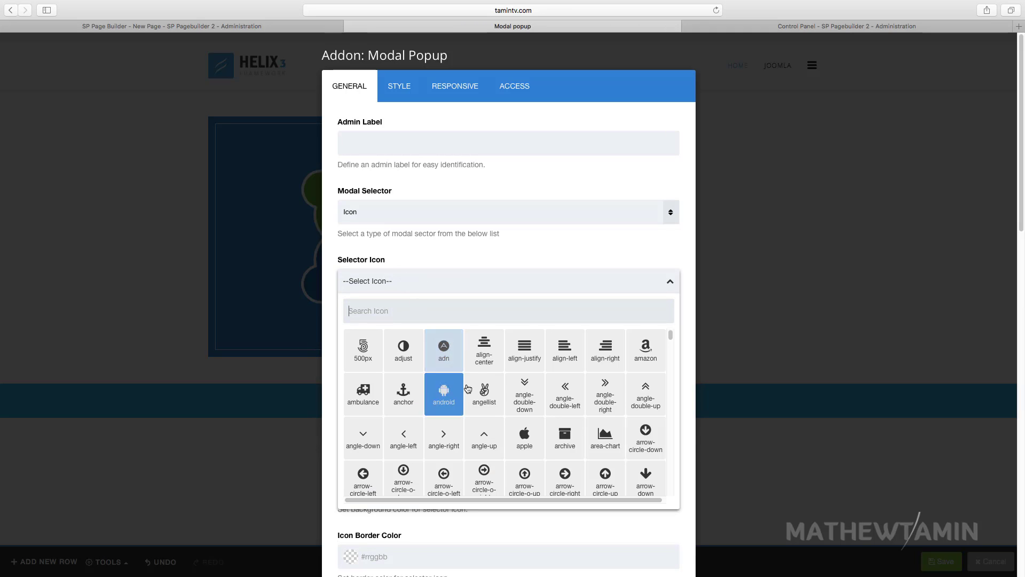
{"action": "left_click", "coordinate": [448, 364]}
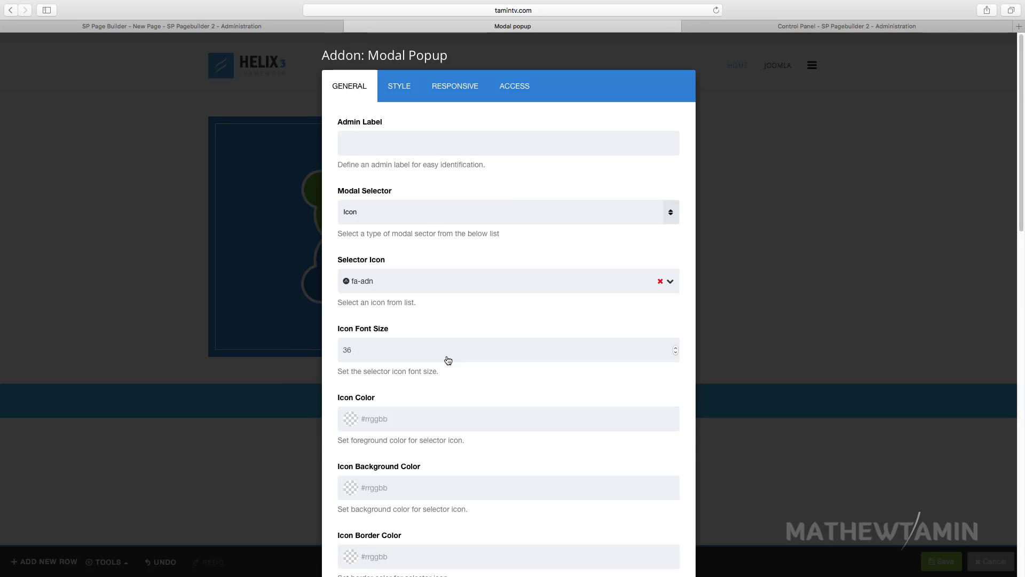
{"action": "double_click", "coordinate": [393, 353]}
{"action": "type", "text": "12="}
{"action": "key", "text": "BackSpace"}
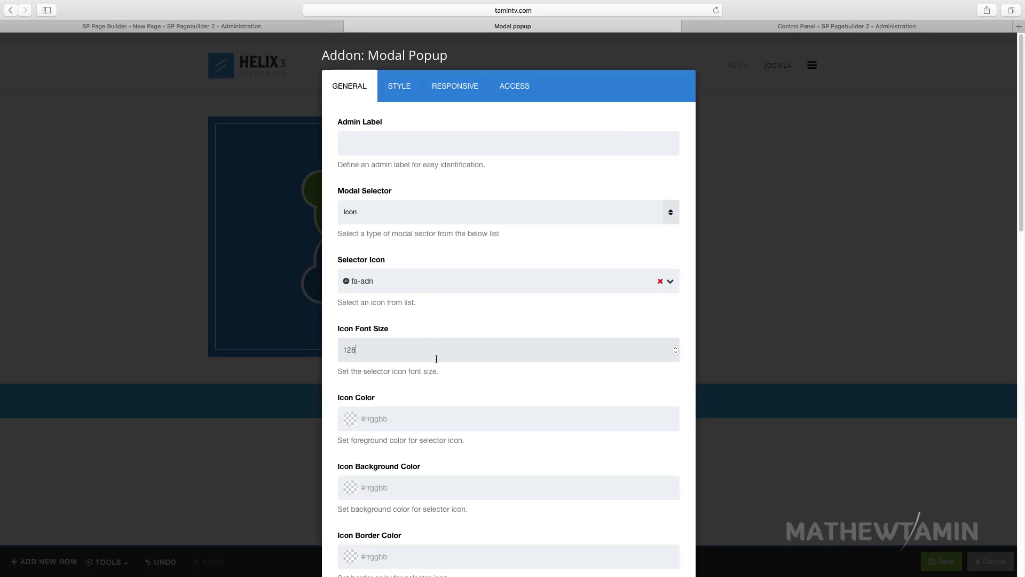
Color the icon dark blue rgba(2, 103, 143, 1) and apply the settings.
{"action": "scroll", "coordinate": [453, 290], "scroll_direction": "down", "scroll_amount": 2}
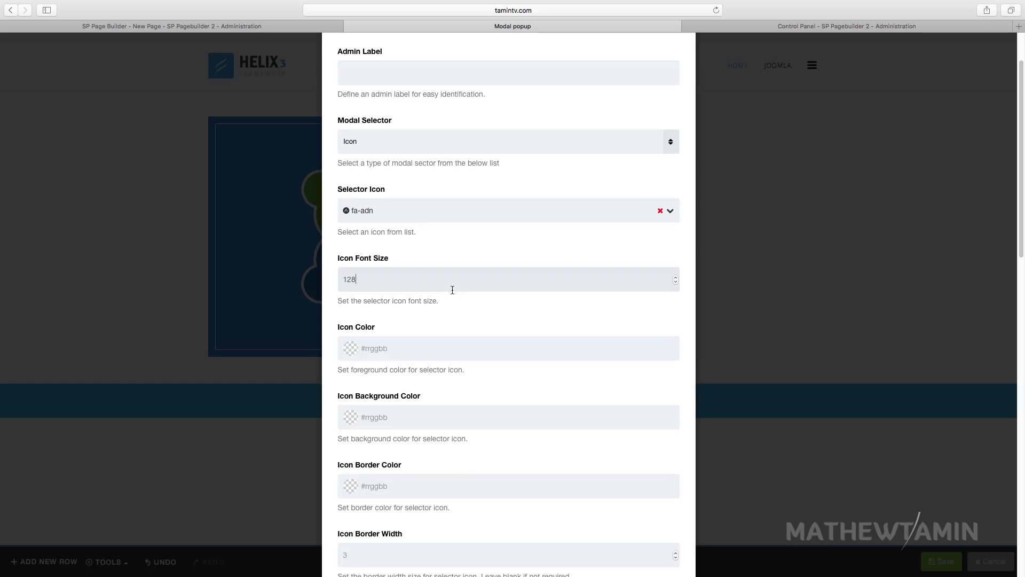
{"action": "scroll", "coordinate": [395, 294], "scroll_direction": "down", "scroll_amount": 1}
{"action": "left_click", "coordinate": [380, 330]}
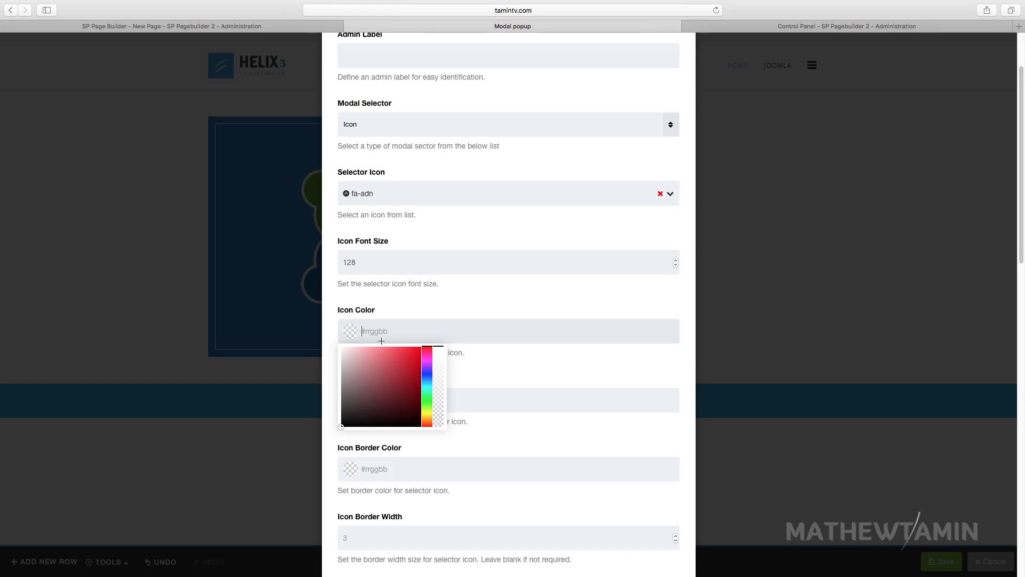
{"action": "left_click_drag", "start_coordinate": [427, 353], "coordinate": [420, 382]}
{"action": "left_click", "coordinate": [420, 383]}
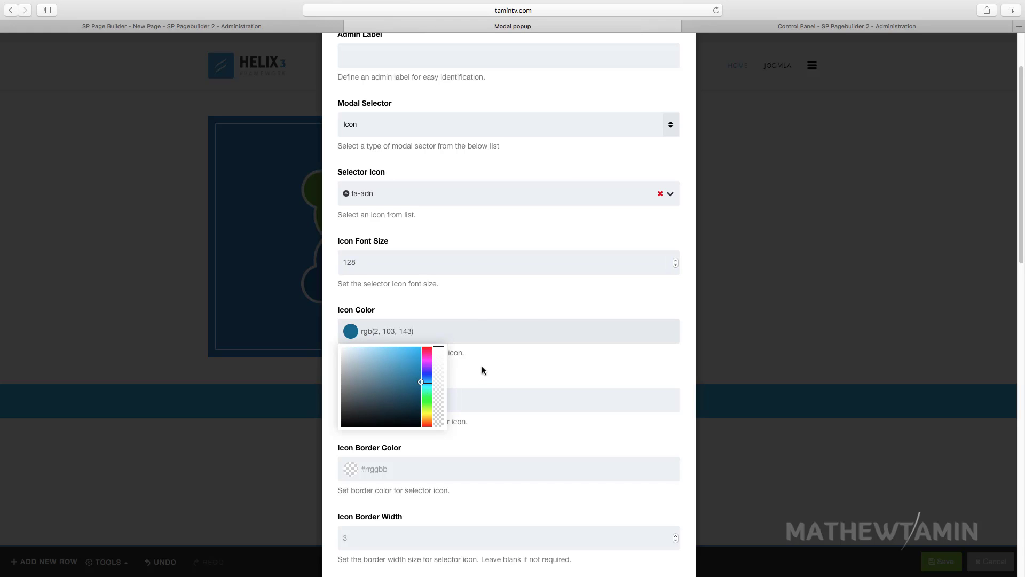
{"action": "left_click", "coordinate": [482, 369]}
{"action": "scroll", "coordinate": [377, 392], "scroll_direction": "down", "scroll_amount": 3}
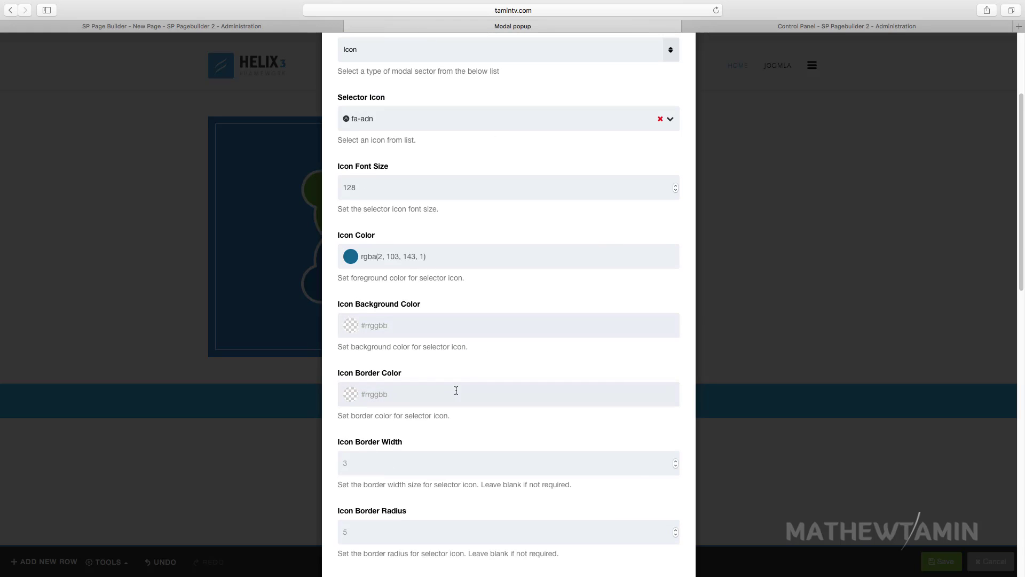
{"action": "scroll", "coordinate": [386, 394], "scroll_direction": "down", "scroll_amount": 6}
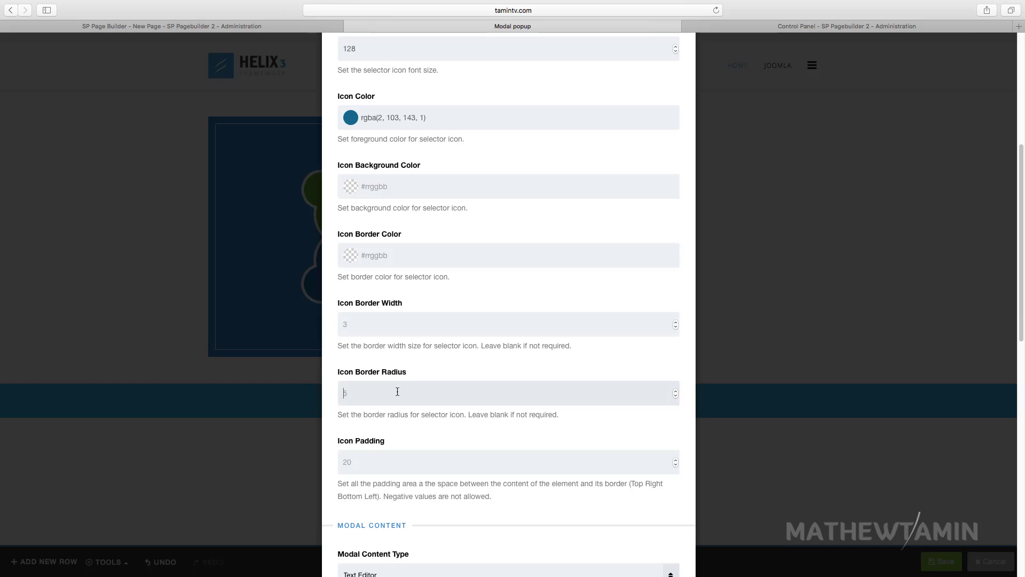
{"action": "scroll", "coordinate": [452, 398], "scroll_direction": "down", "scroll_amount": 5}
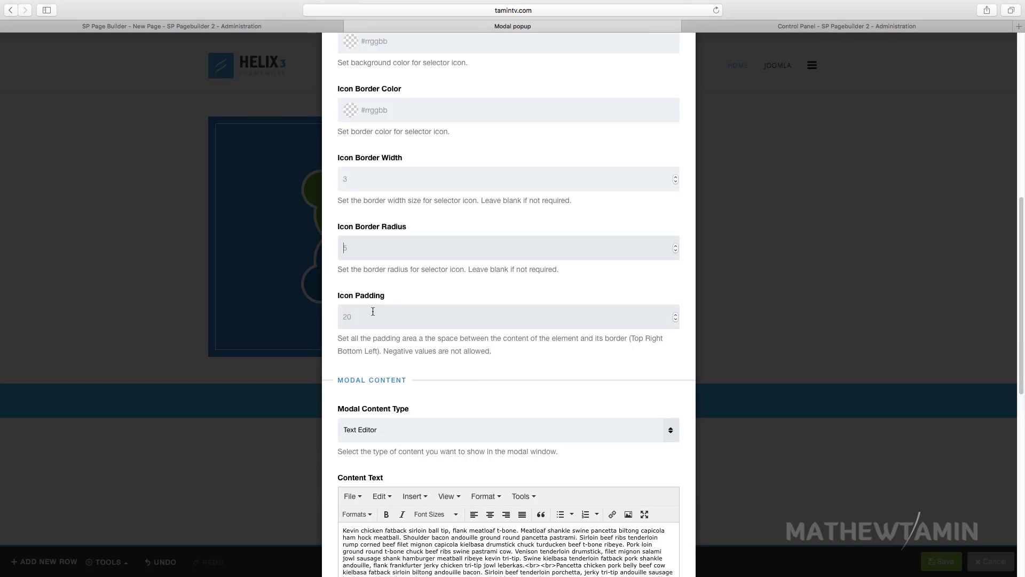
{"action": "scroll", "coordinate": [421, 374], "scroll_direction": "down", "scroll_amount": 15}
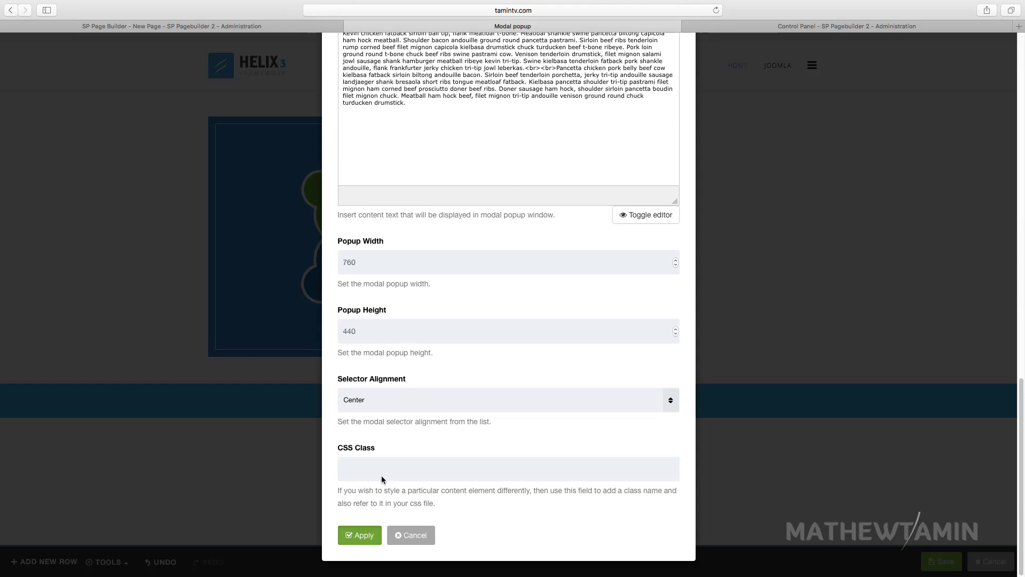
{"action": "left_click", "coordinate": [359, 535]}
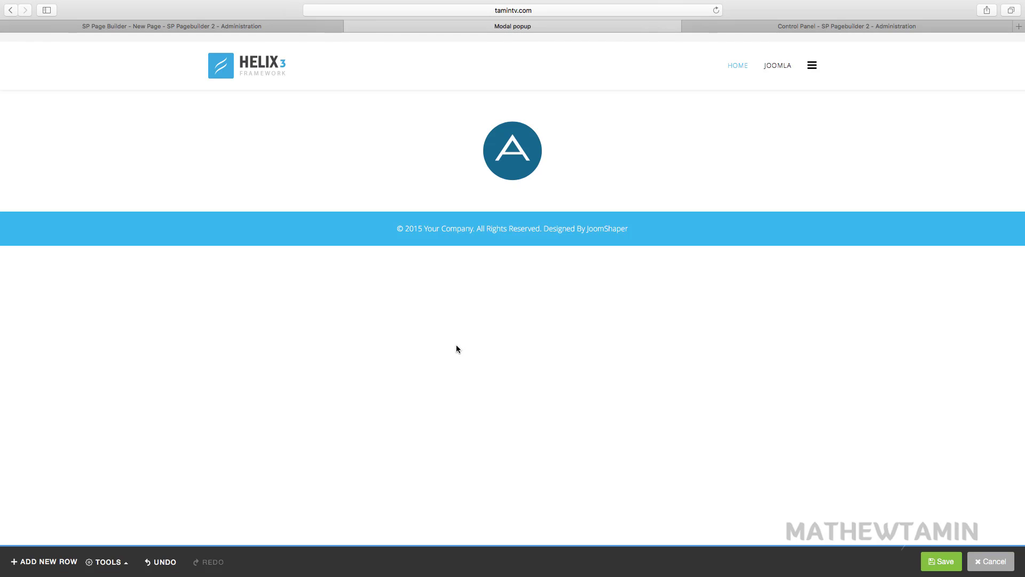
Test that the blue adn icon opens the text popup, close it, and reopen the addon settings.
{"action": "left_click", "coordinate": [520, 148]}
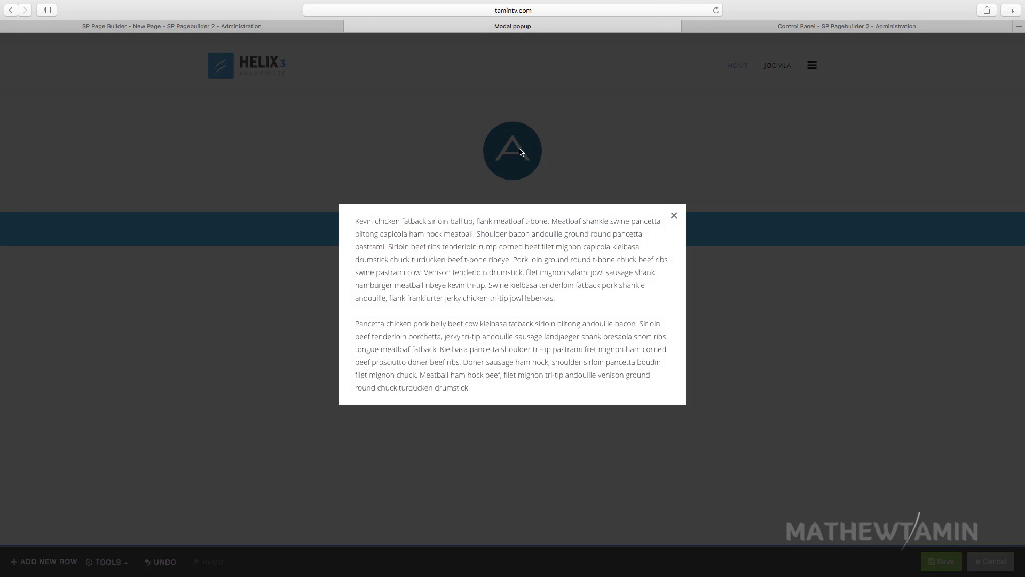
{"action": "left_click", "coordinate": [673, 216]}
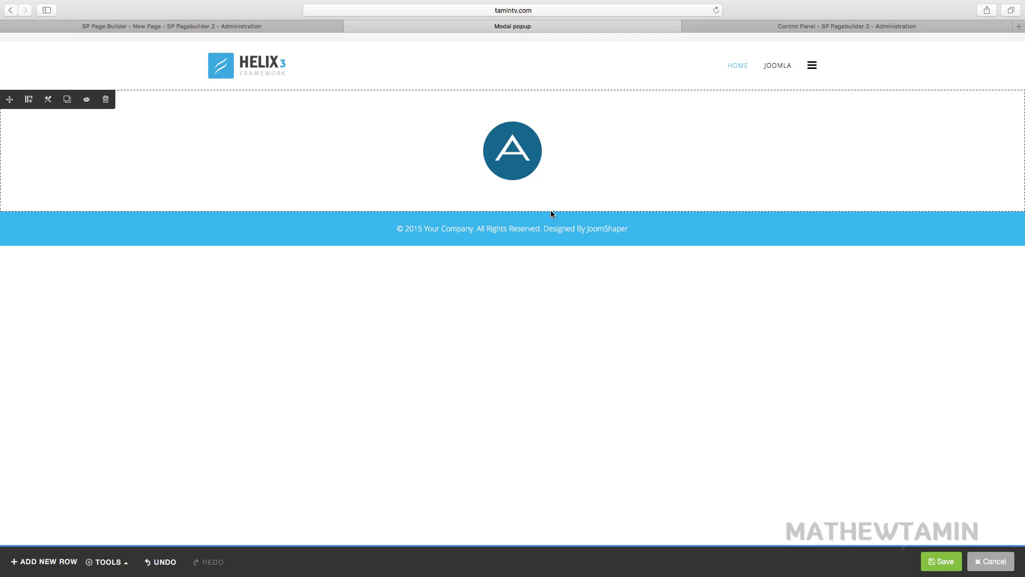
{"action": "left_click", "coordinate": [488, 116]}
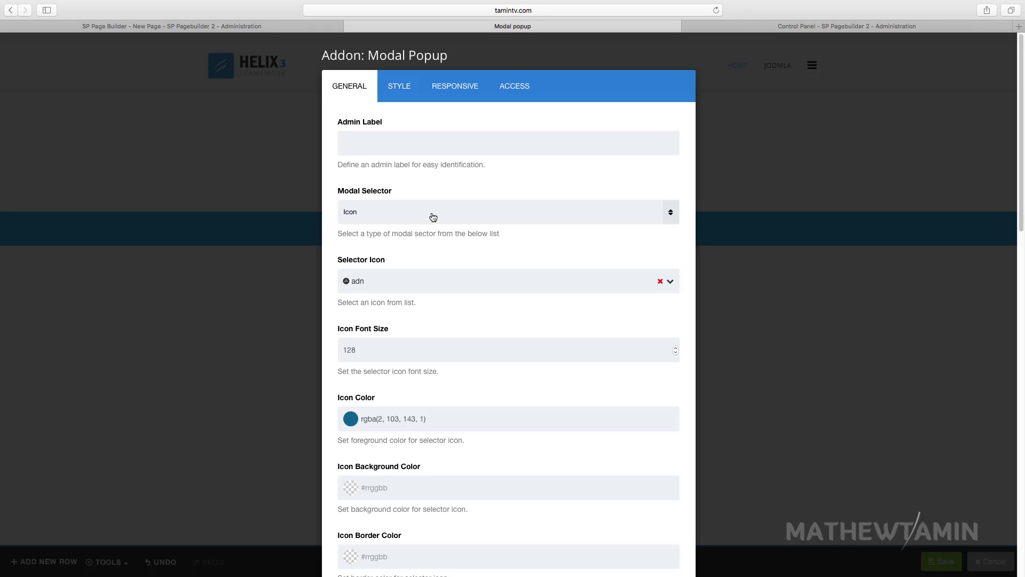
Switch the modal selector back to Button and relabel it 'Play Video'.
{"action": "left_click", "coordinate": [424, 217]}
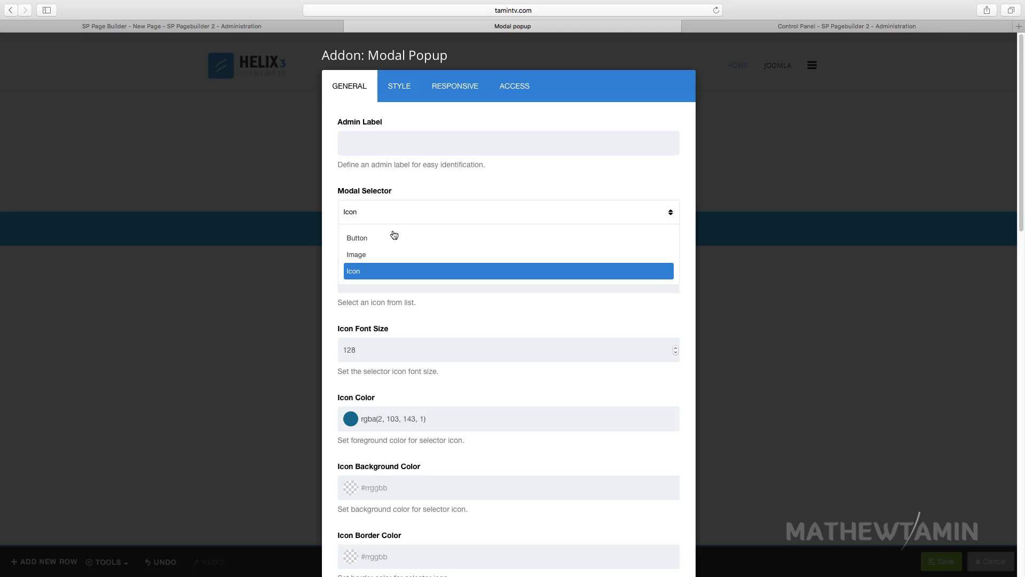
{"action": "left_click", "coordinate": [407, 212]}
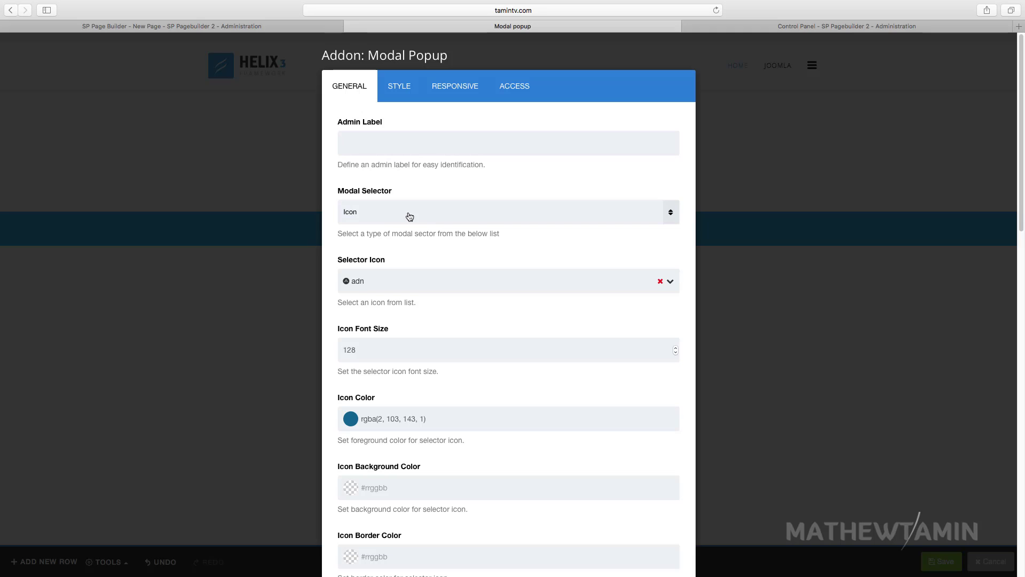
{"action": "left_click", "coordinate": [385, 213]}
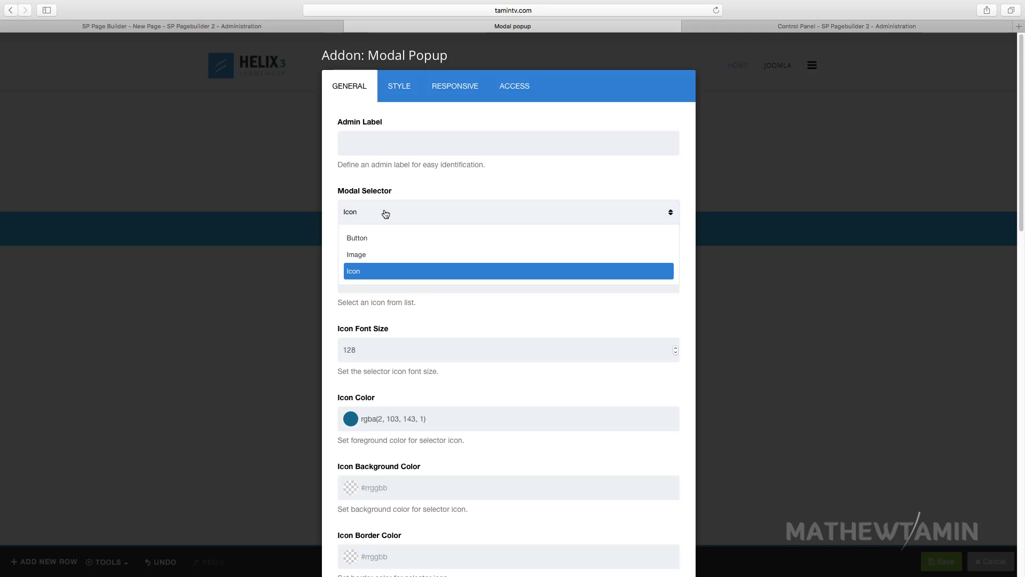
{"action": "left_click", "coordinate": [375, 239]}
{"action": "triple_click", "coordinate": [414, 287]}
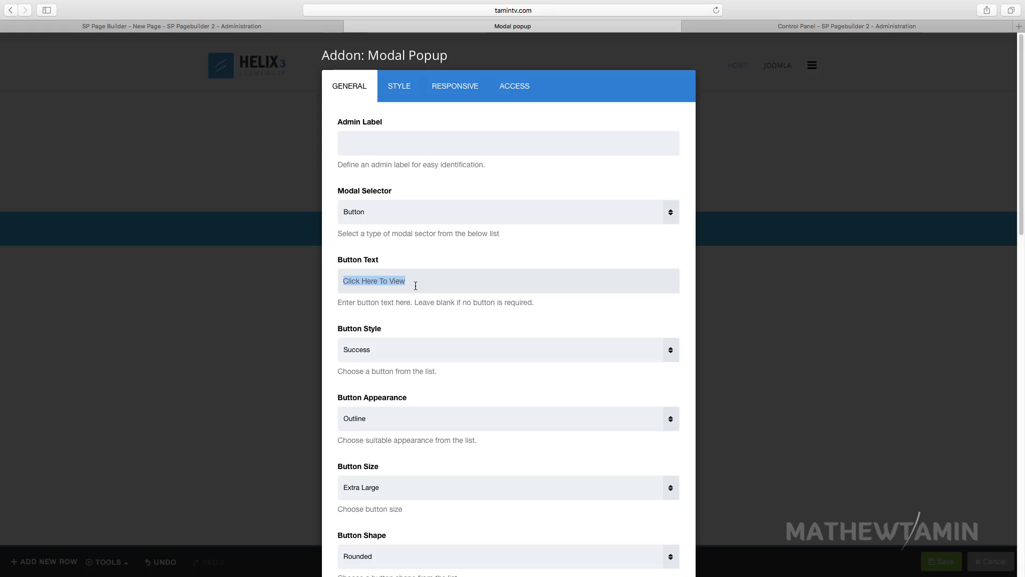
{"action": "type", "text": "Pla"}
{"action": "scroll", "coordinate": [440, 370], "scroll_direction": "down", "scroll_amount": 15}
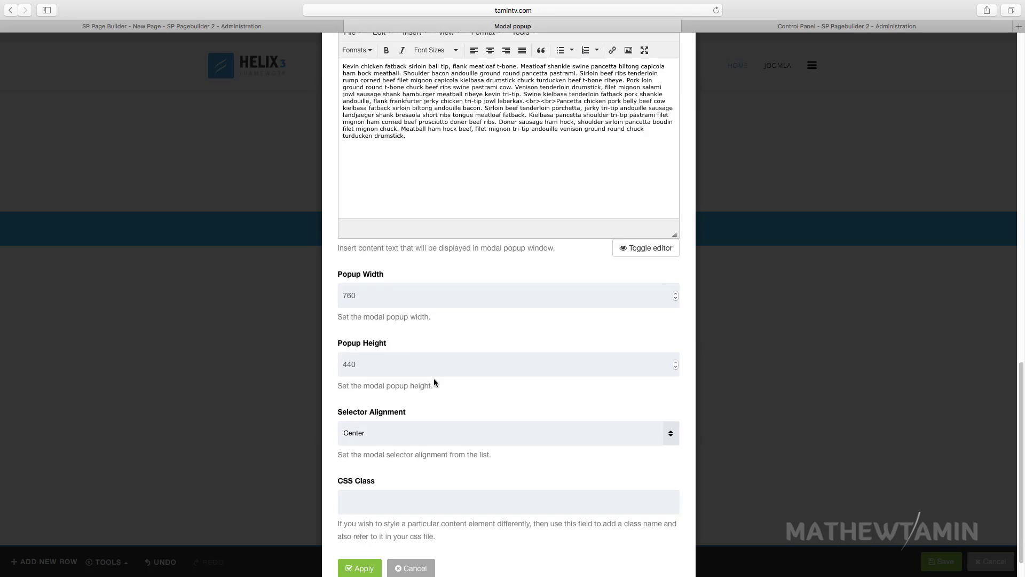
{"action": "scroll", "coordinate": [433, 378], "scroll_direction": "up", "scroll_amount": 4}
{"action": "scroll", "coordinate": [434, 379], "scroll_direction": "up", "scroll_amount": 1}
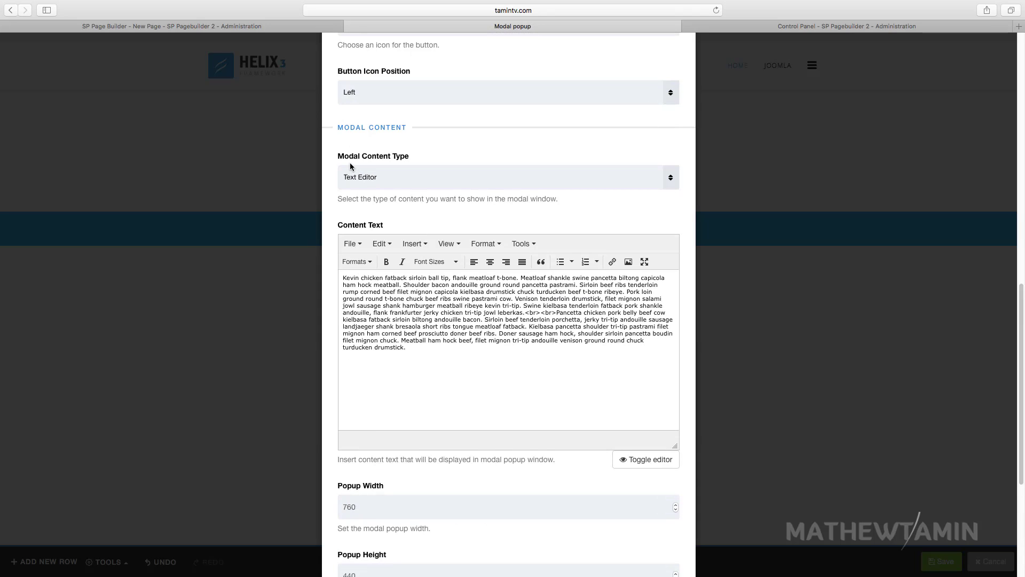
Set the popup content to Video with the example YouTube URL as Modal Video URL, and apply.
{"action": "left_click", "coordinate": [365, 177]}
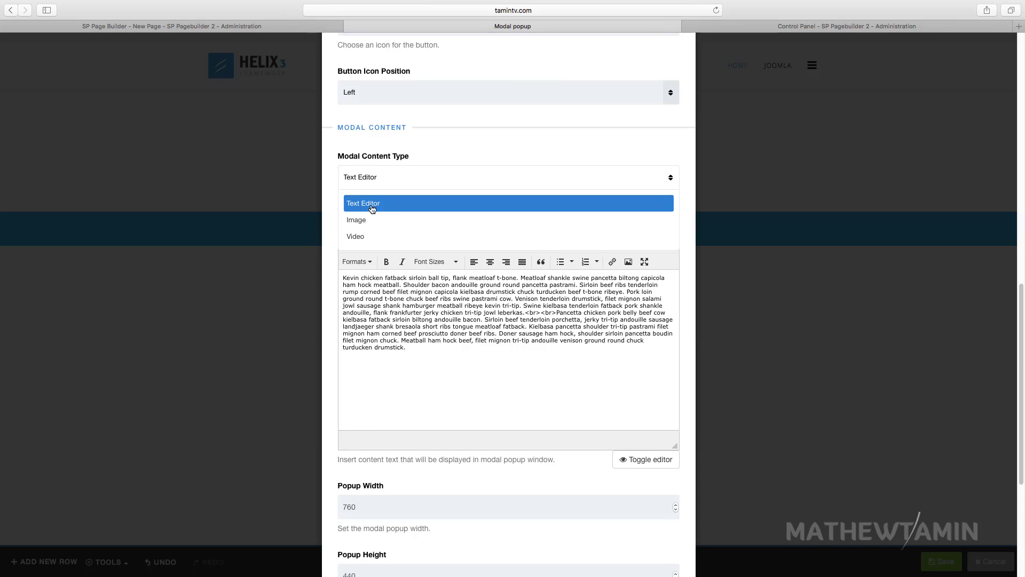
{"action": "left_click", "coordinate": [368, 237]}
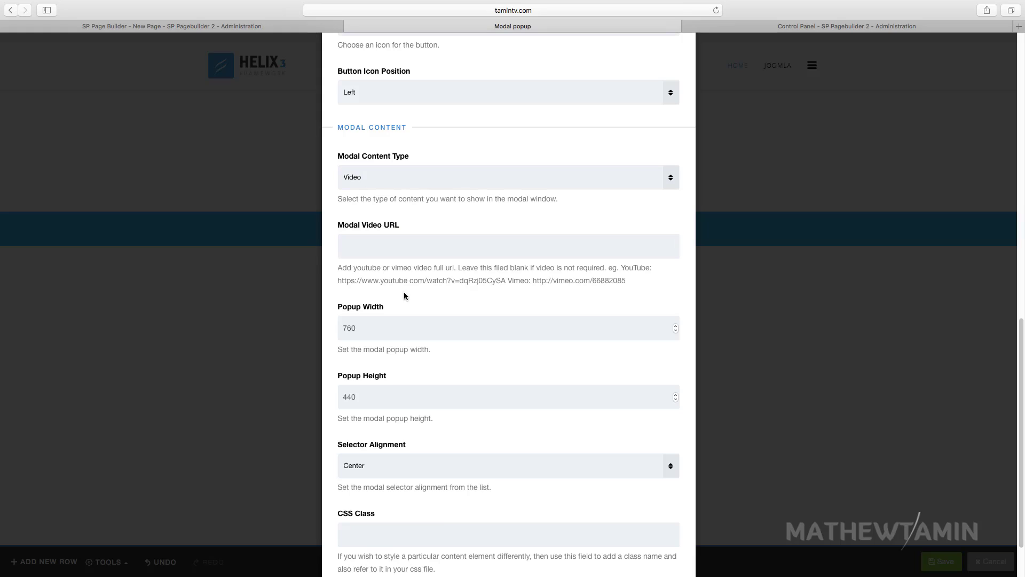
{"action": "left_click_drag", "start_coordinate": [506, 280], "coordinate": [338, 282]}
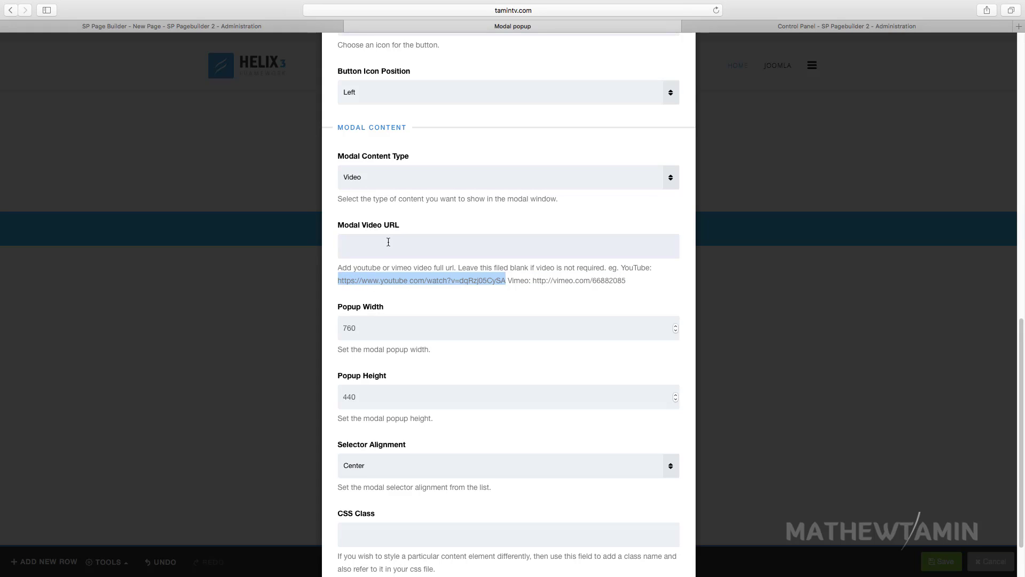
{"action": "right_click", "coordinate": [407, 289]}
{"action": "left_click", "coordinate": [417, 315]}
{"action": "left_click", "coordinate": [407, 255]}
{"action": "right_click", "coordinate": [407, 248]}
{"action": "left_click", "coordinate": [414, 272]}
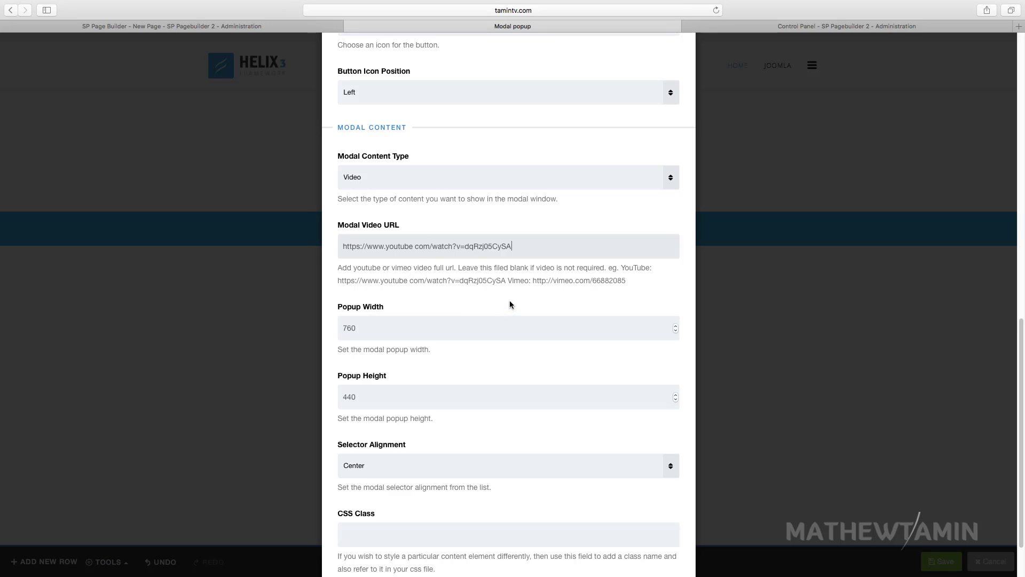
{"action": "scroll", "coordinate": [417, 361], "scroll_direction": "down", "scroll_amount": 3}
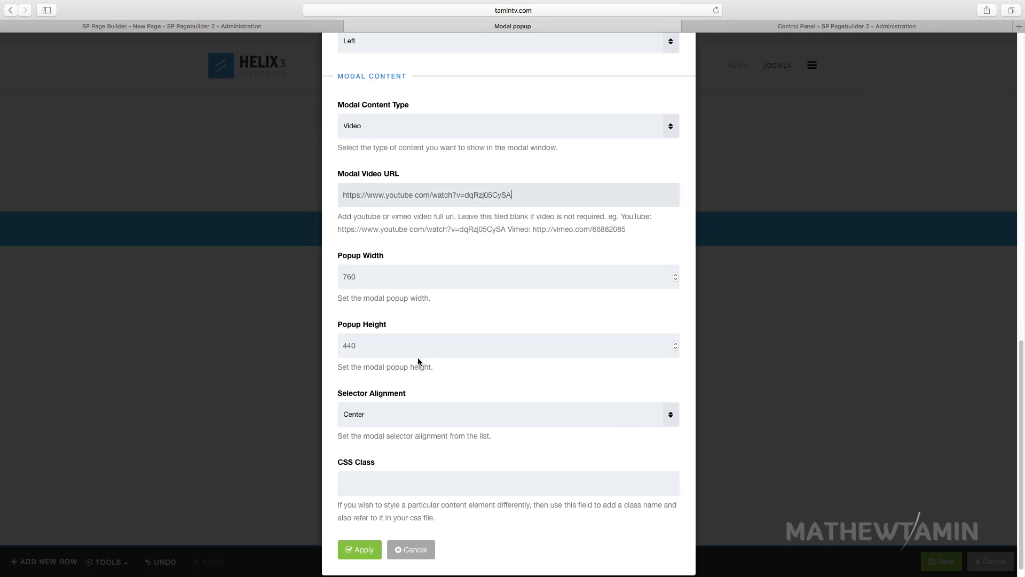
{"action": "left_click", "coordinate": [351, 536]}
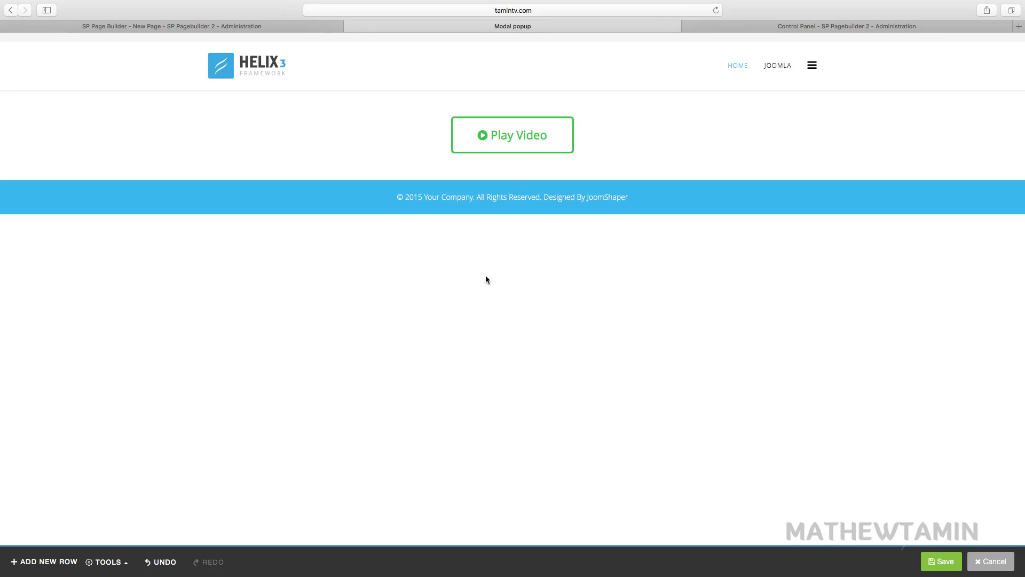
Preview the Play Video popup, close its black video area, and reopen the Modal Popup settings.
{"action": "left_click", "coordinate": [514, 137]}
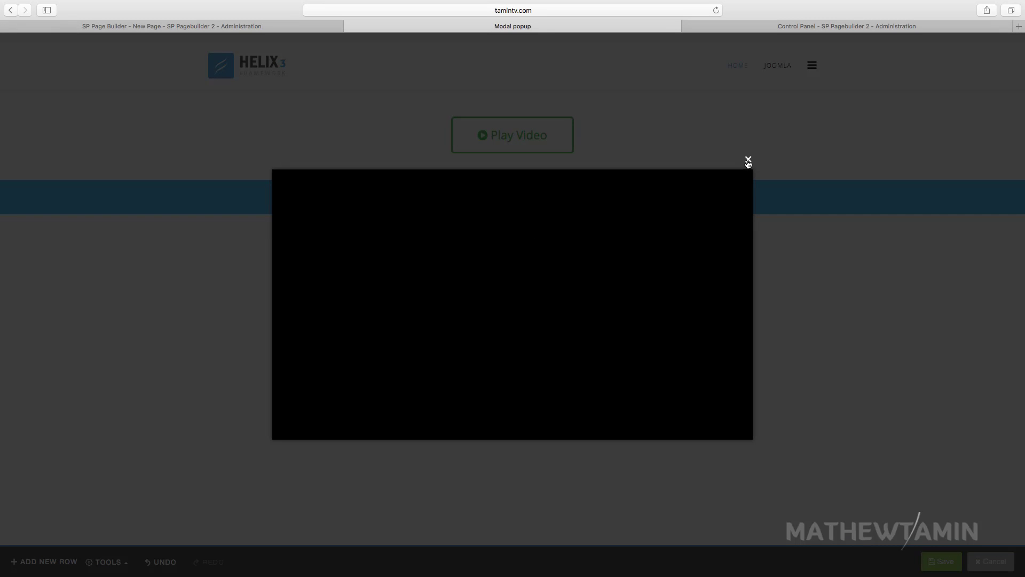
{"action": "left_click", "coordinate": [748, 161]}
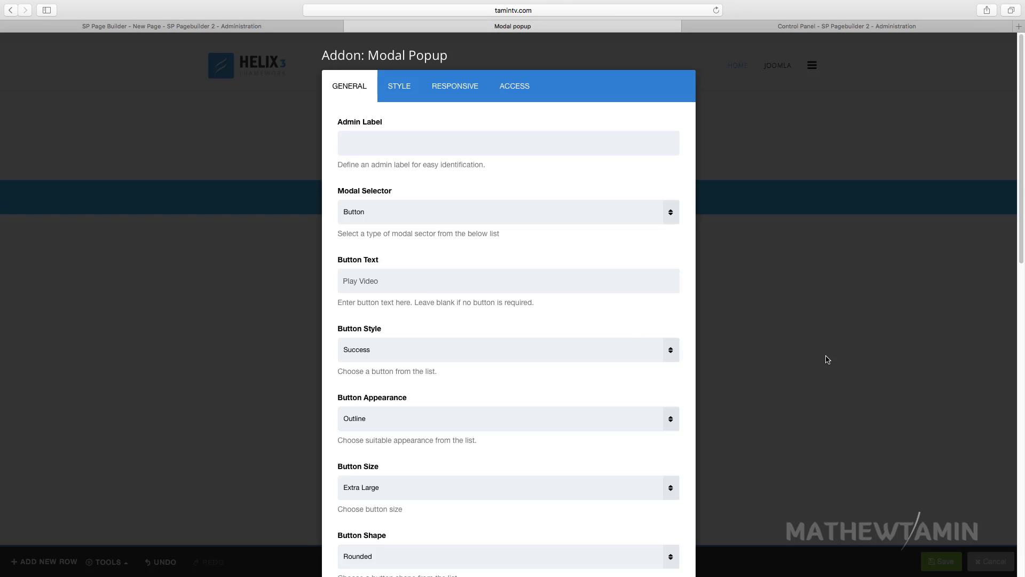
{"action": "left_click", "coordinate": [804, 7]}
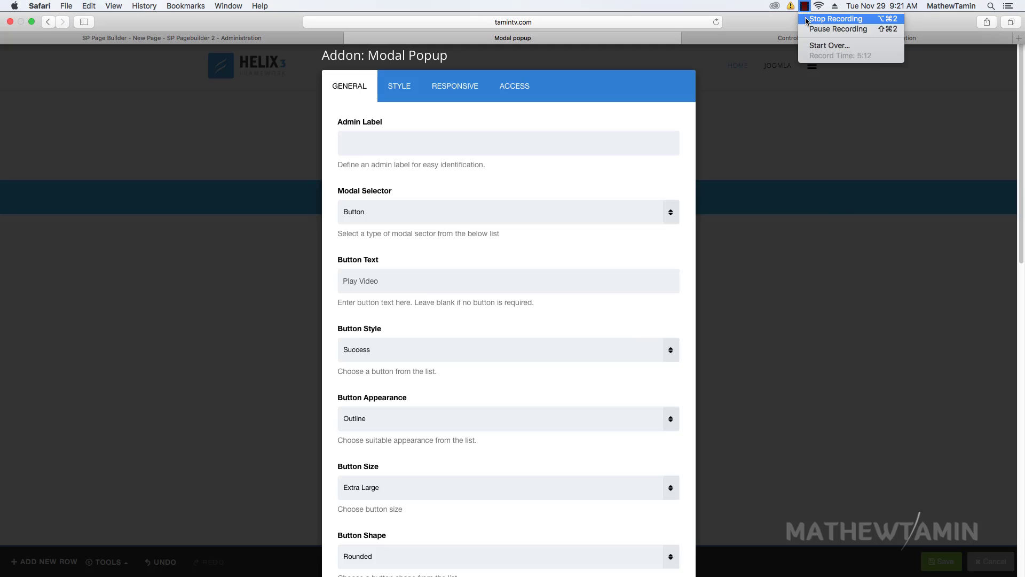
{"action": "left_click", "coordinate": [833, 31]}
Replace the Modal Video URL with the rFZJC6LVMR4 YouTube link and apply it.
{"action": "scroll", "coordinate": [530, 313], "scroll_direction": "down", "scroll_amount": 5}
{"action": "scroll", "coordinate": [471, 312], "scroll_direction": "down", "scroll_amount": 10}
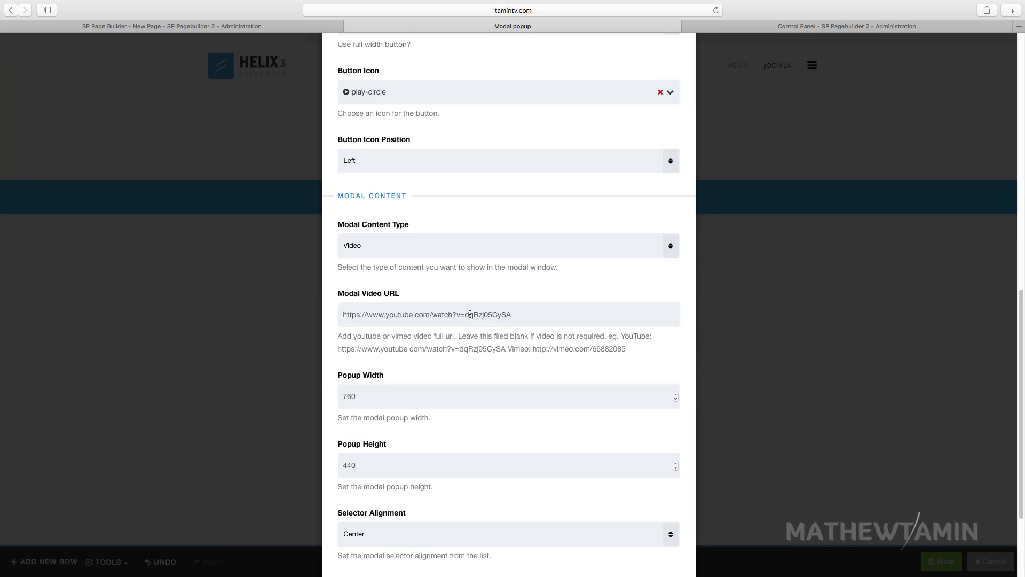
{"action": "triple_click", "coordinate": [497, 236]}
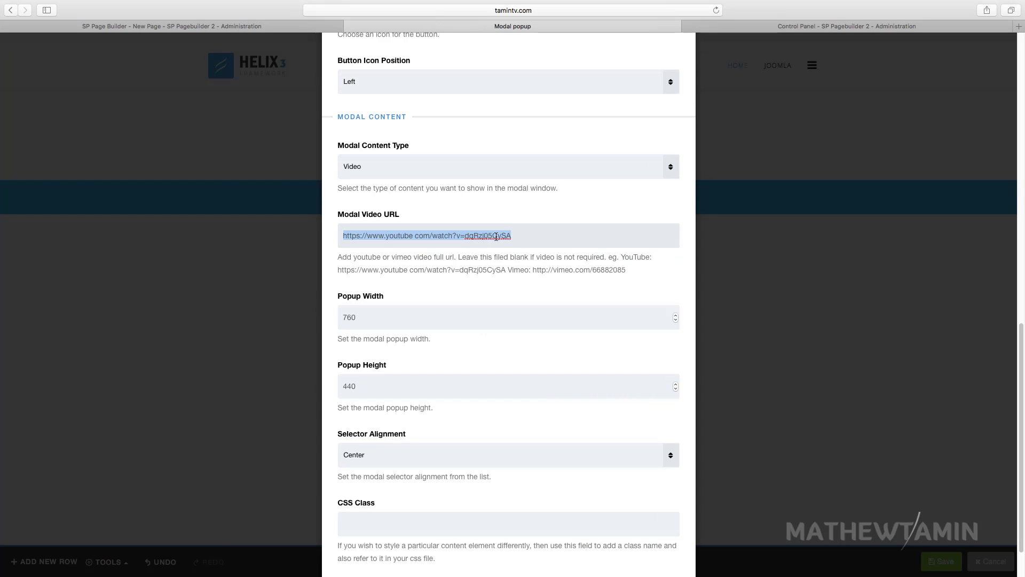
{"action": "key", "text": "super+v"}
{"action": "scroll", "coordinate": [488, 325], "scroll_direction": "down", "scroll_amount": 2}
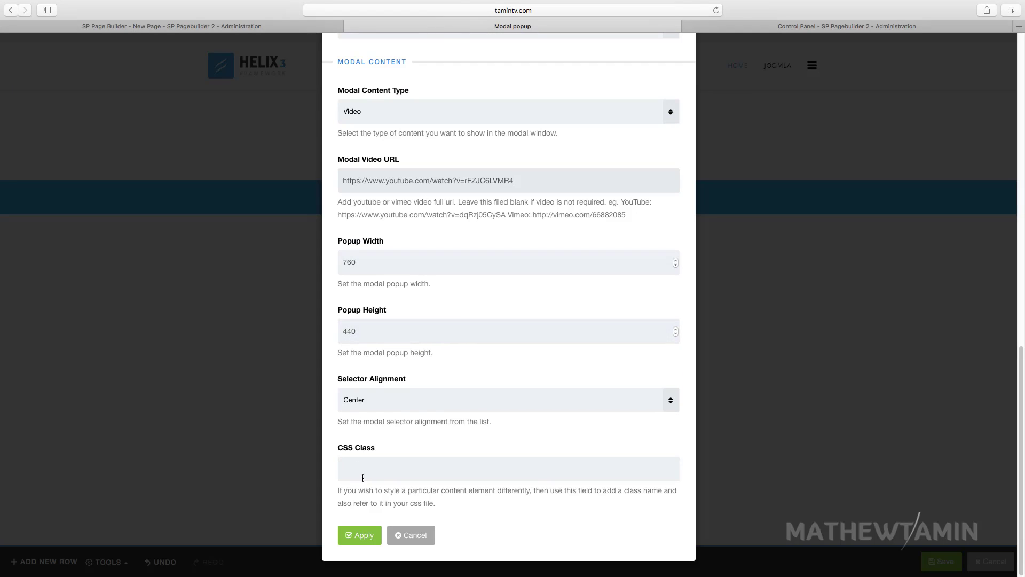
{"action": "left_click", "coordinate": [356, 531]}
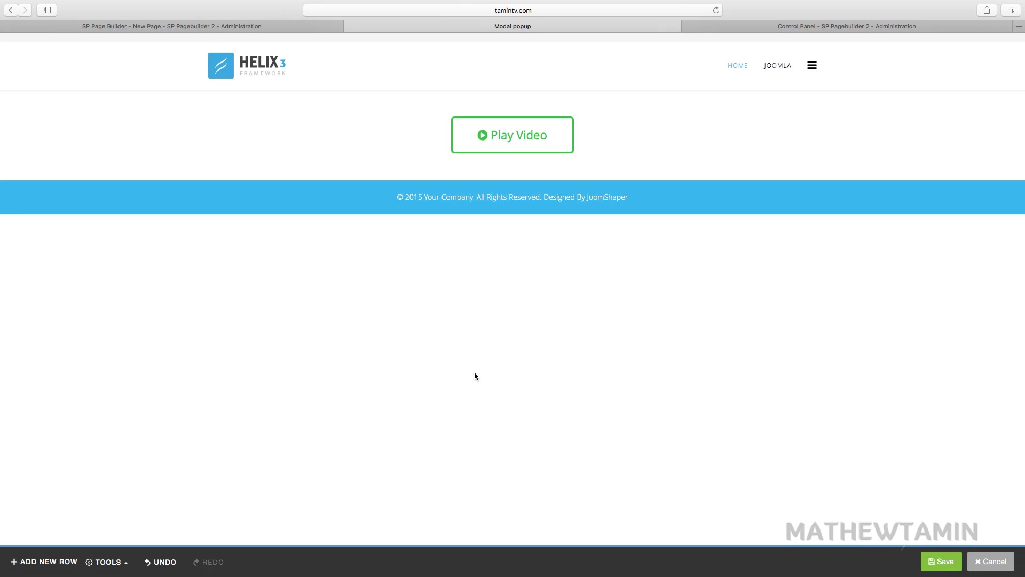
Play the Property Listing Course video from the Play Video popup, pause it, and close it.
{"action": "left_click", "coordinate": [524, 140]}
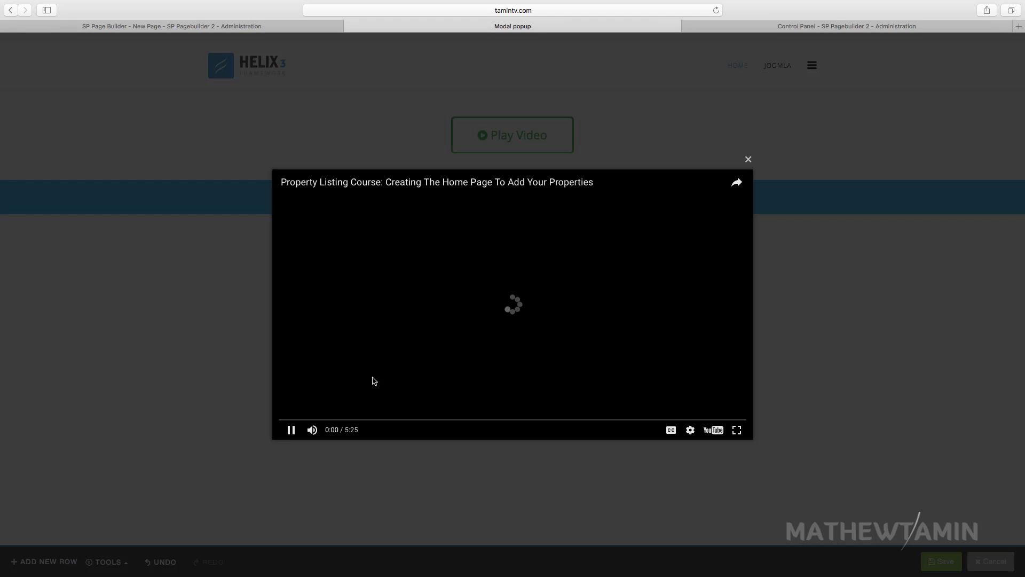
{"action": "left_click", "coordinate": [292, 431]}
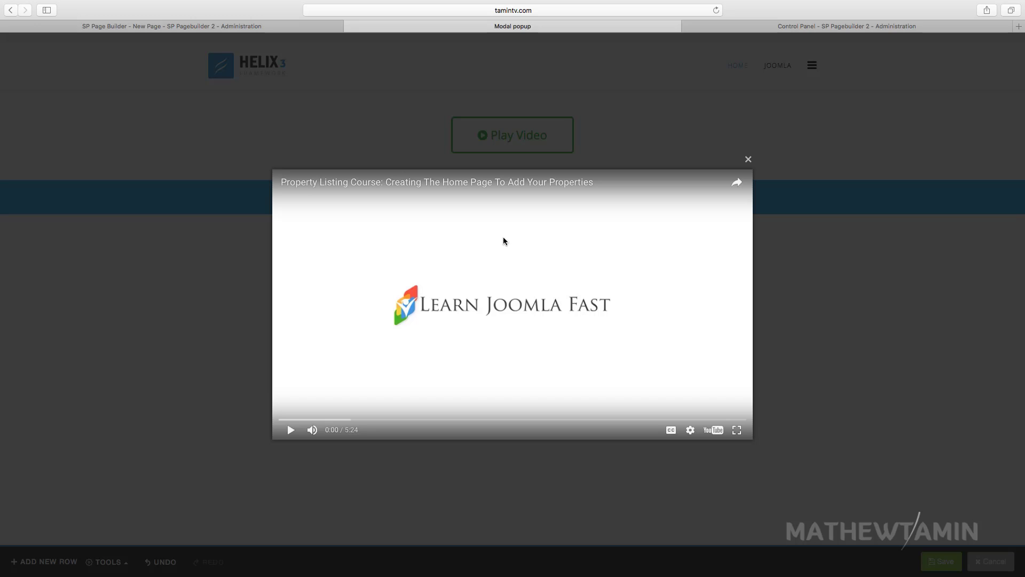
{"action": "left_click", "coordinate": [748, 158]}
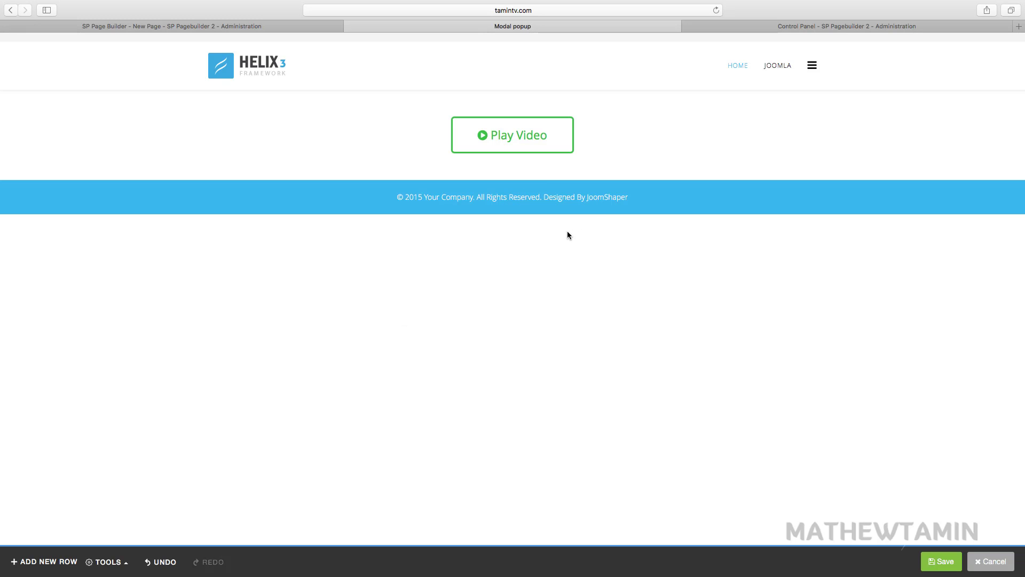
Set the Modal Popup addon's Modal Selector to Image.
{"action": "left_click", "coordinate": [490, 117]}
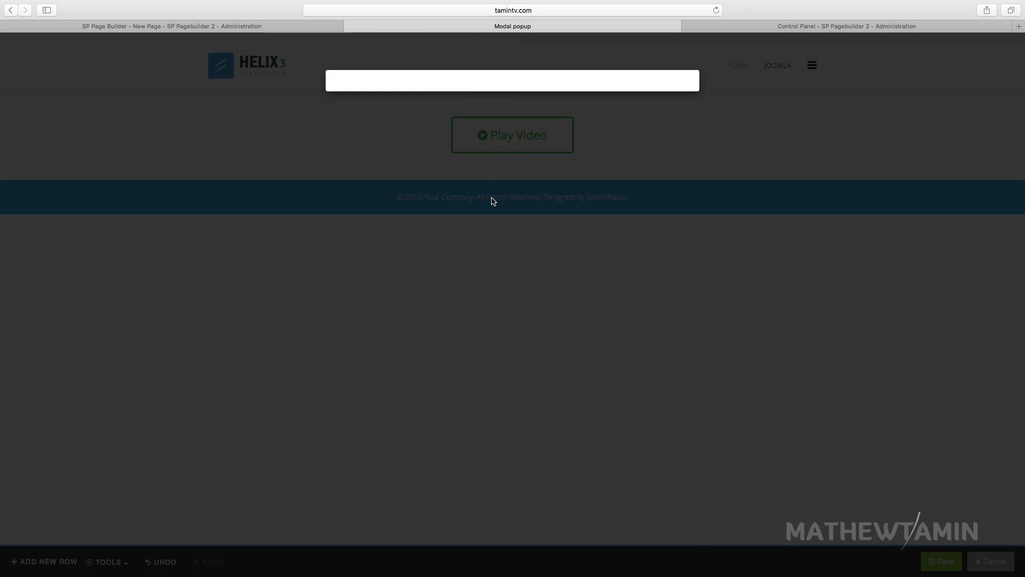
{"action": "scroll", "coordinate": [474, 372], "scroll_direction": "down", "scroll_amount": 1}
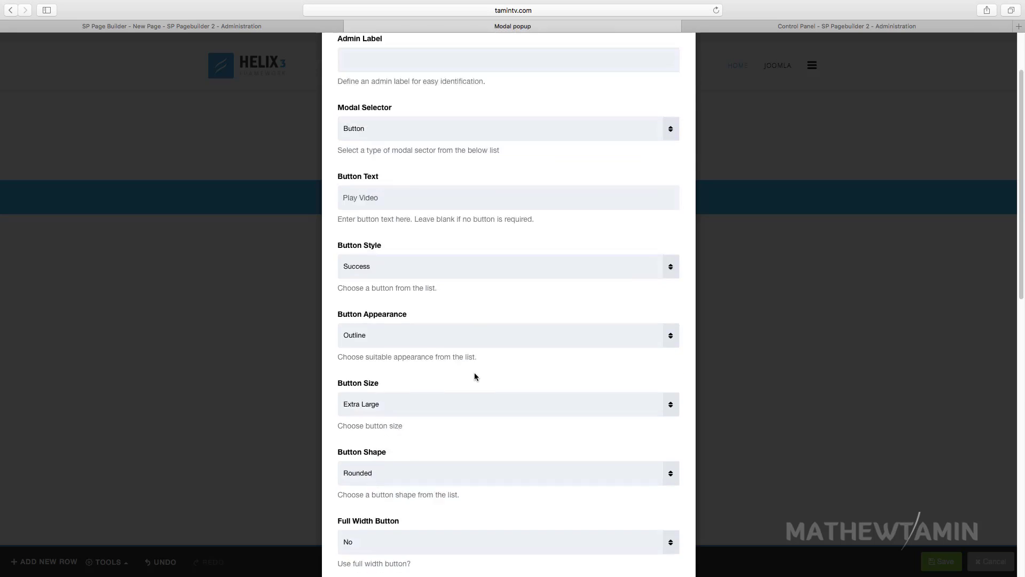
{"action": "scroll", "coordinate": [480, 373], "scroll_direction": "down", "scroll_amount": 15}
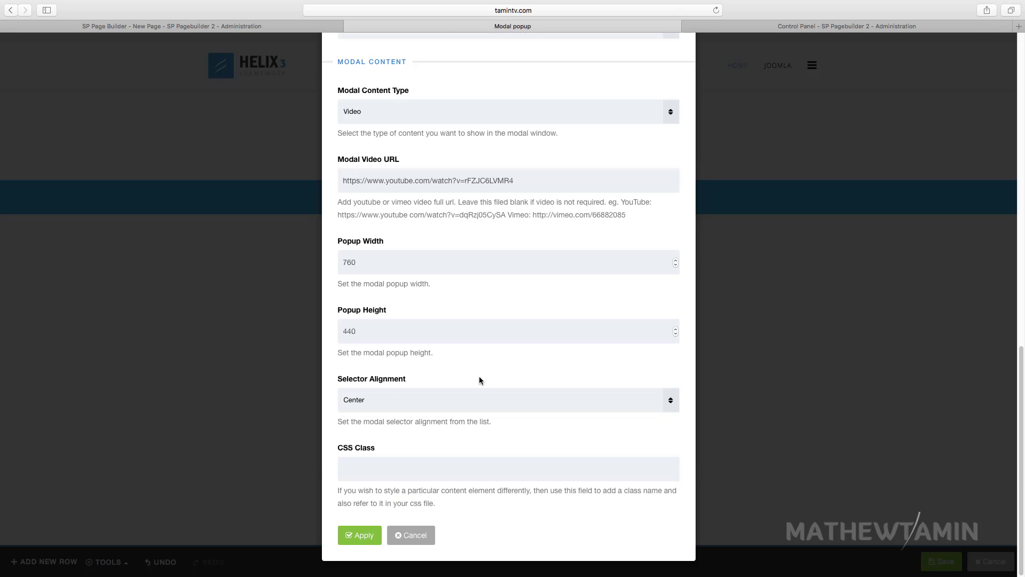
{"action": "scroll", "coordinate": [479, 376], "scroll_direction": "up", "scroll_amount": 15}
{"action": "left_click", "coordinate": [410, 209]}
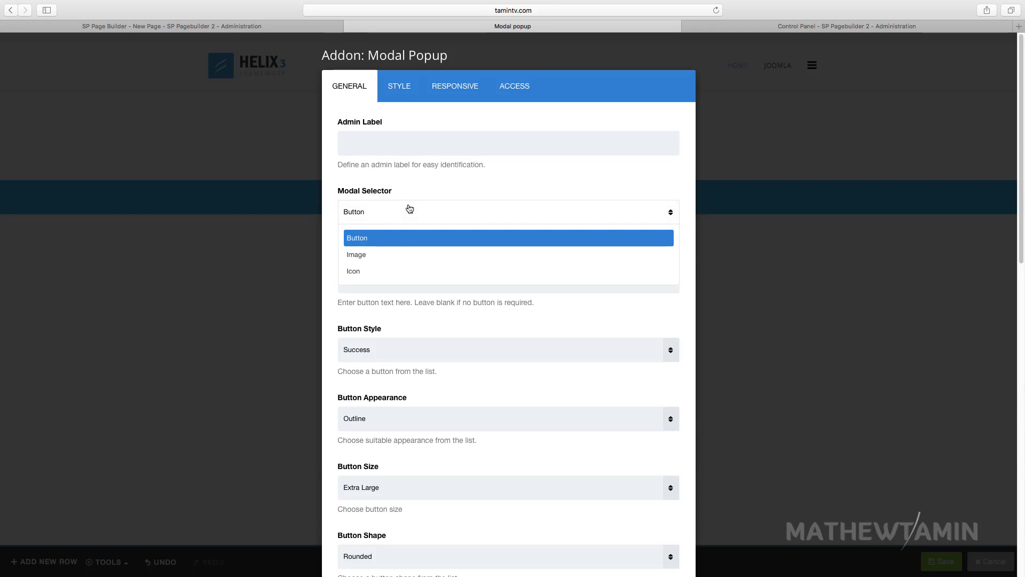
{"action": "left_click", "coordinate": [394, 256]}
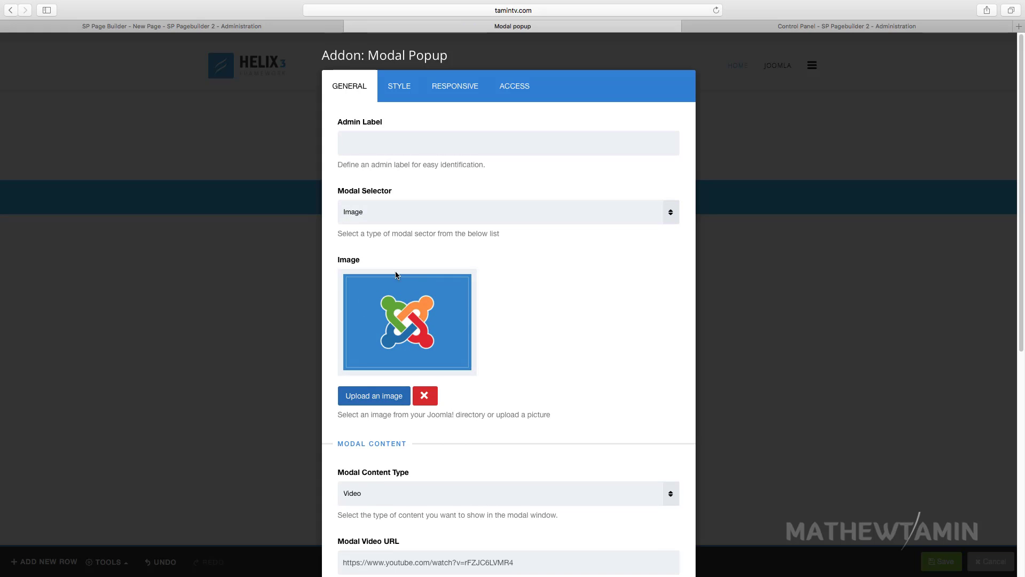
{"action": "scroll", "coordinate": [473, 318], "scroll_direction": "down", "scroll_amount": 8}
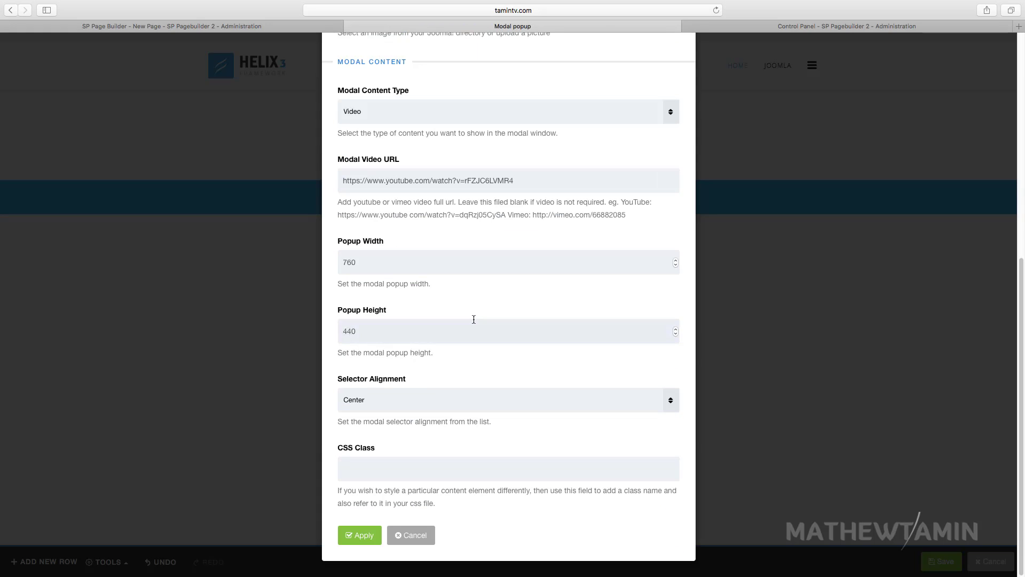
{"action": "scroll", "coordinate": [473, 319], "scroll_direction": "up", "scroll_amount": 1}
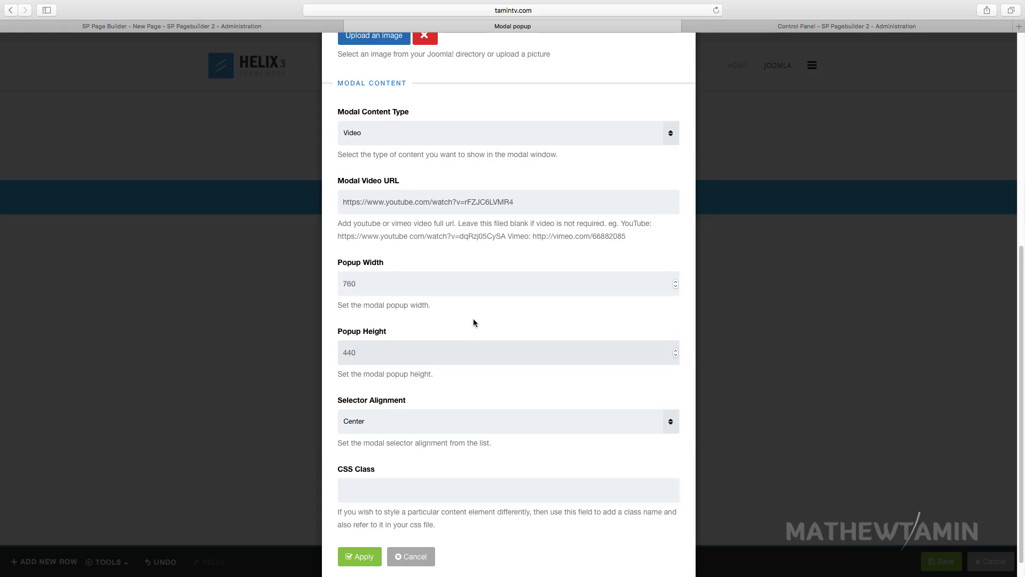
Set Modal Content Type to Image and insert 10-web-design-trends-for-20151.png.
{"action": "left_click", "coordinate": [377, 138]}
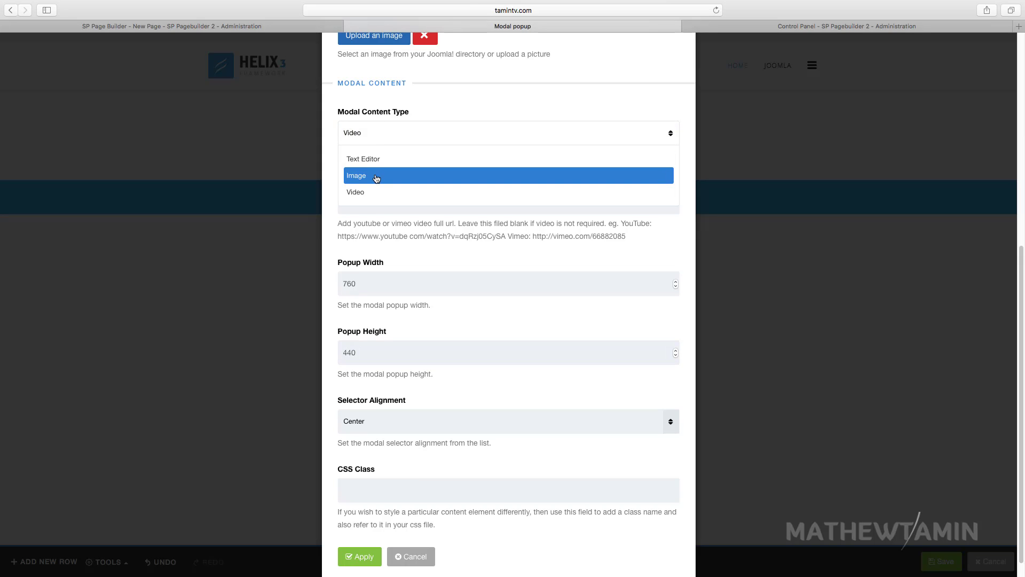
{"action": "left_click", "coordinate": [377, 179]}
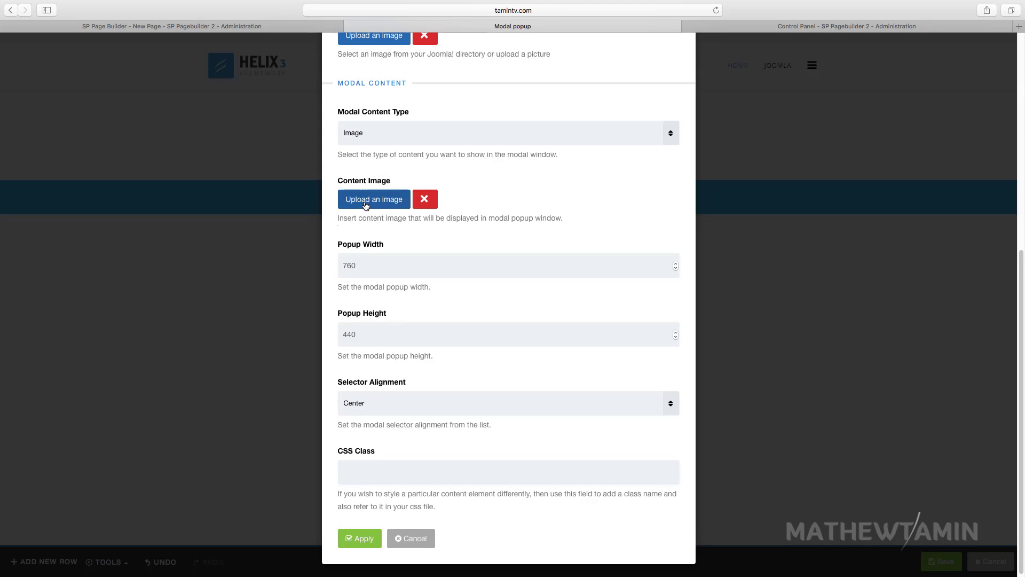
{"action": "left_click", "coordinate": [367, 205]}
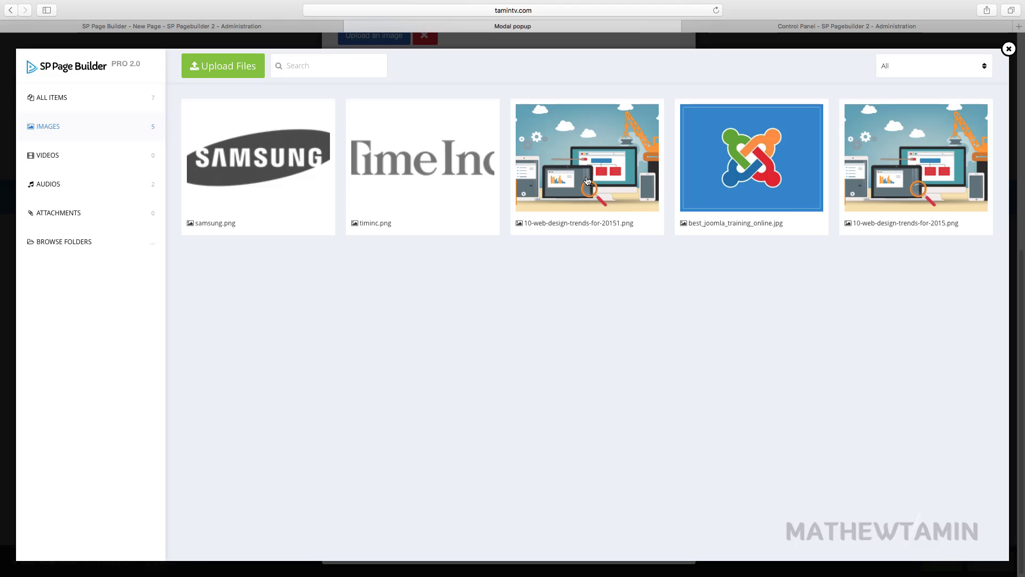
{"action": "left_click", "coordinate": [587, 181]}
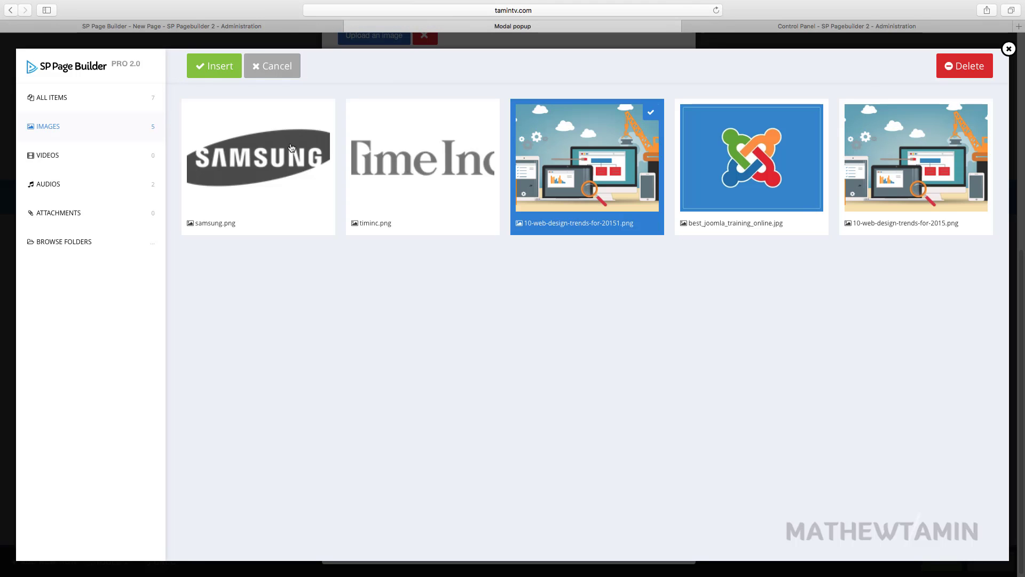
{"action": "left_click", "coordinate": [220, 68]}
{"action": "scroll", "coordinate": [416, 304], "scroll_direction": "down", "scroll_amount": 5}
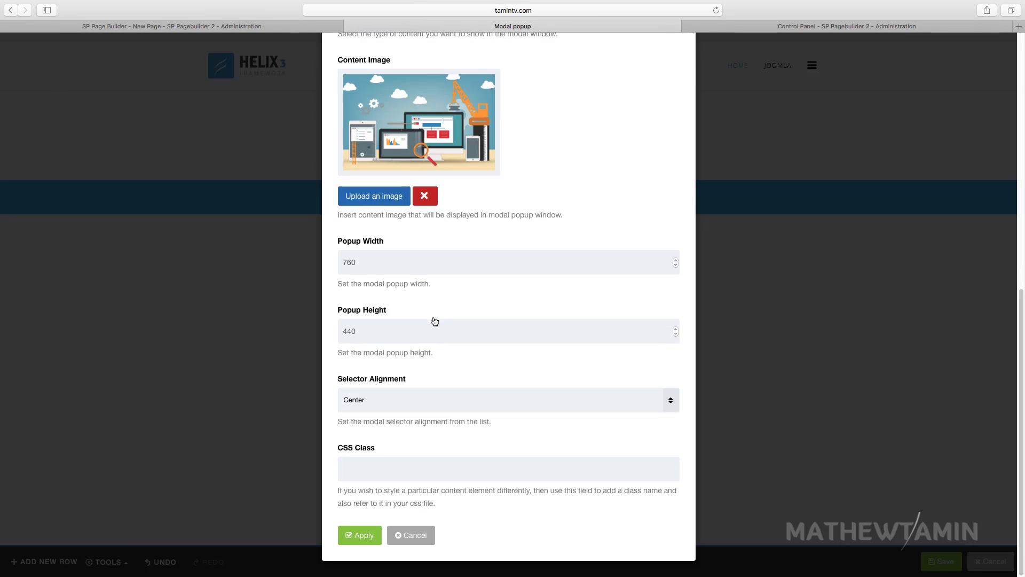
Apply the settings, open the web-design-trends popup from the Joomla logo, then close it.
{"action": "left_click", "coordinate": [360, 536]}
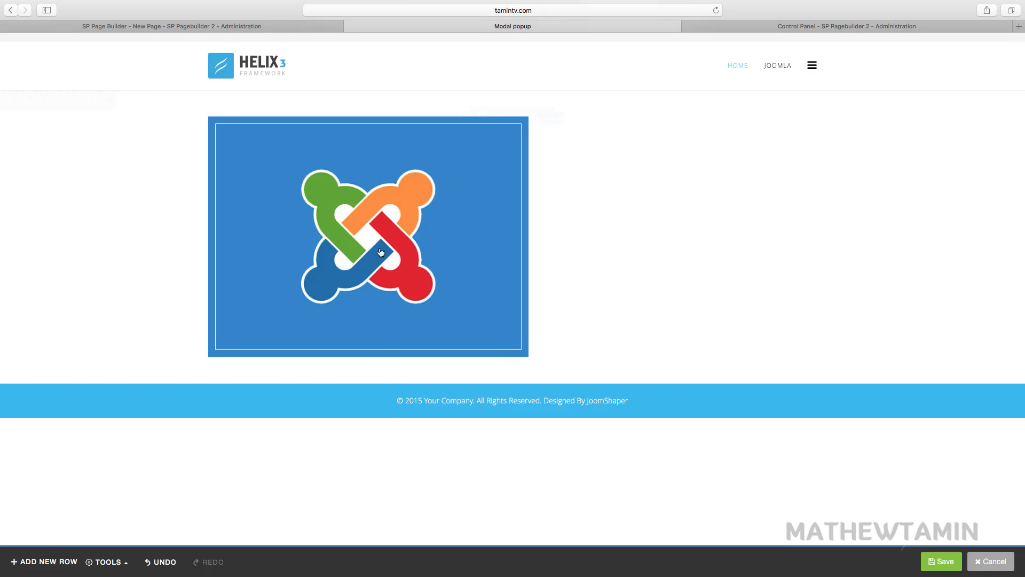
{"action": "left_click", "coordinate": [381, 220]}
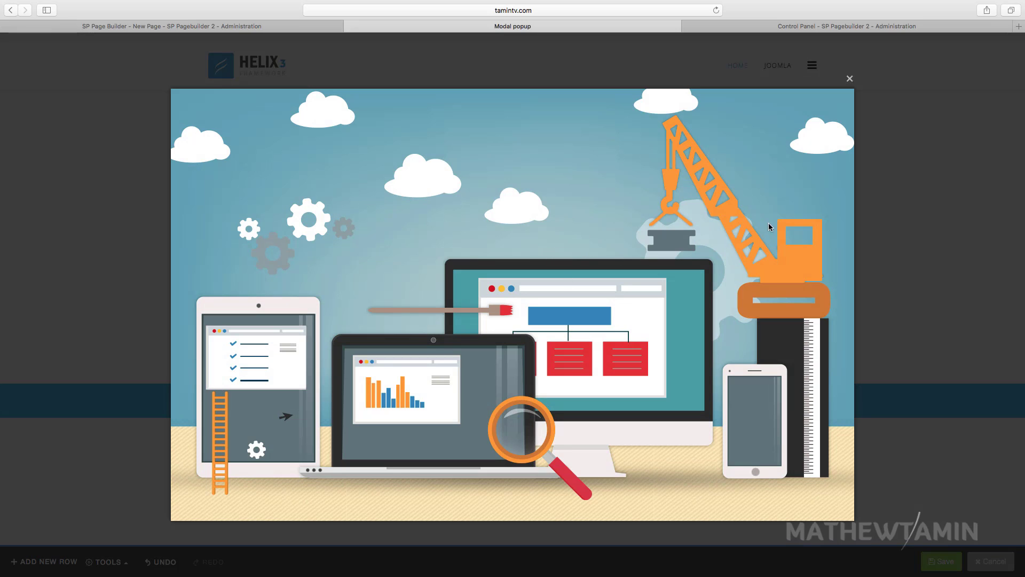
{"action": "left_click", "coordinate": [850, 79]}
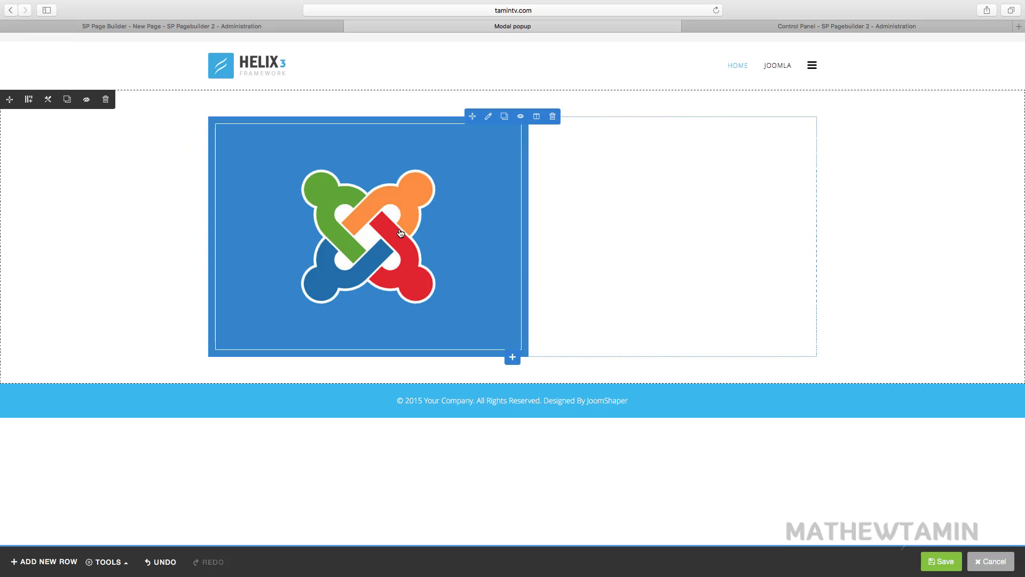